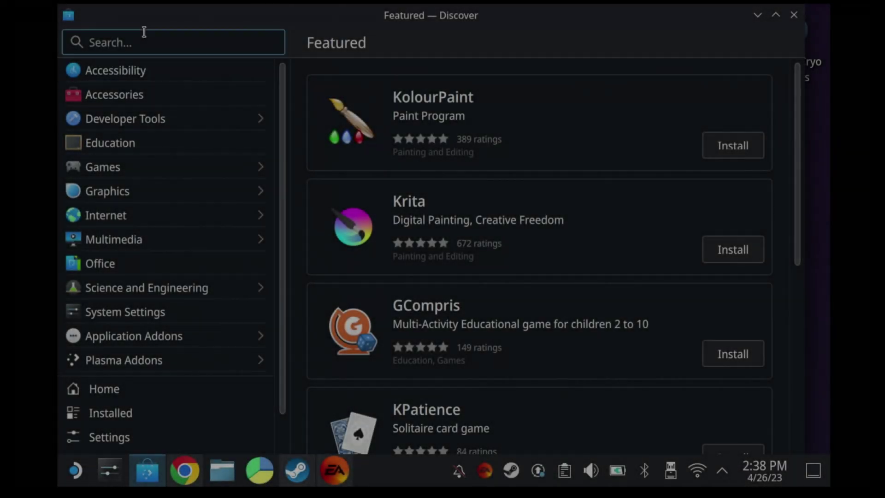
- Search Discover for 'bottles' to confirm it's installed, then search 'flat' to find Flatseal
{"action": "left_click", "coordinate": [143, 33]}
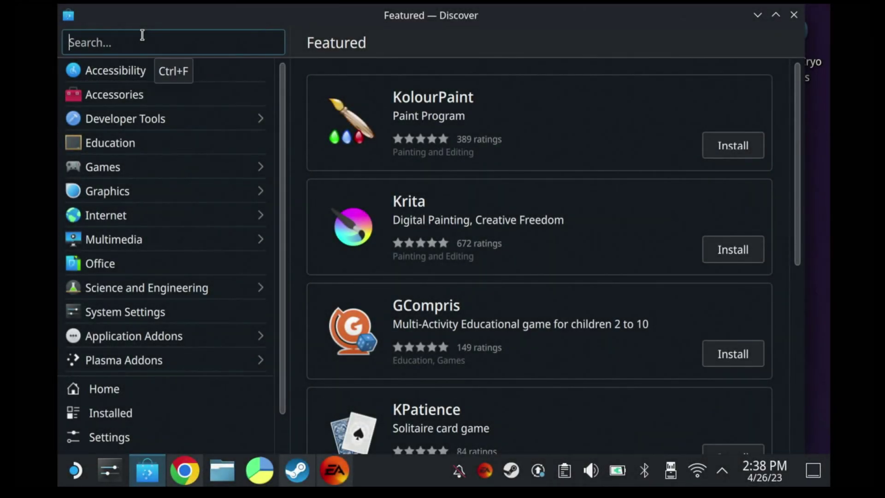
{"action": "type", "text": "b"}
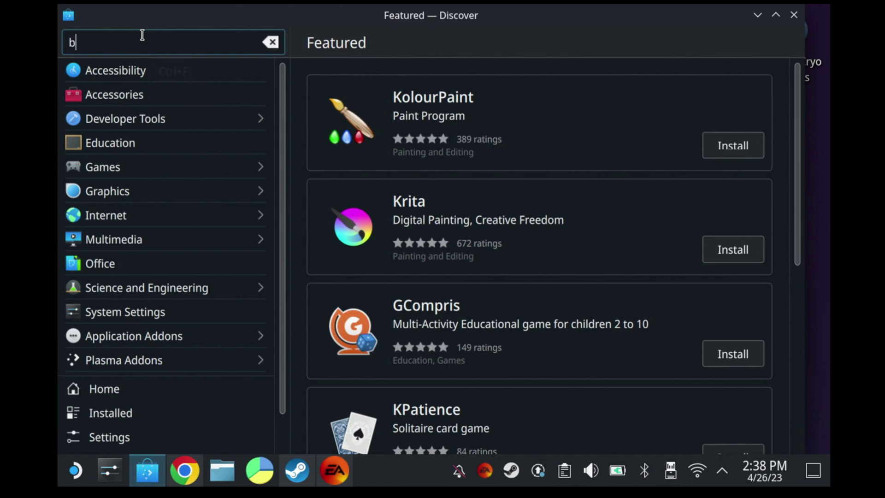
{"action": "type", "text": "ottles"}
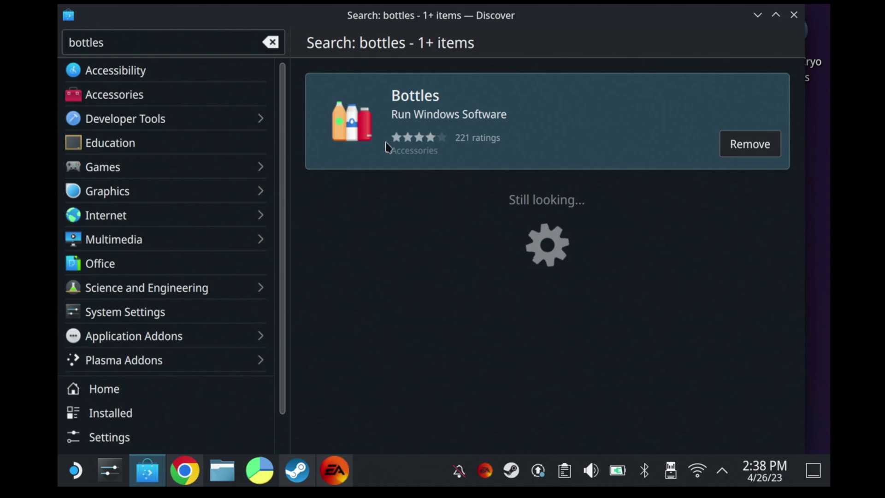
{"action": "left_click", "coordinate": [517, 137]}
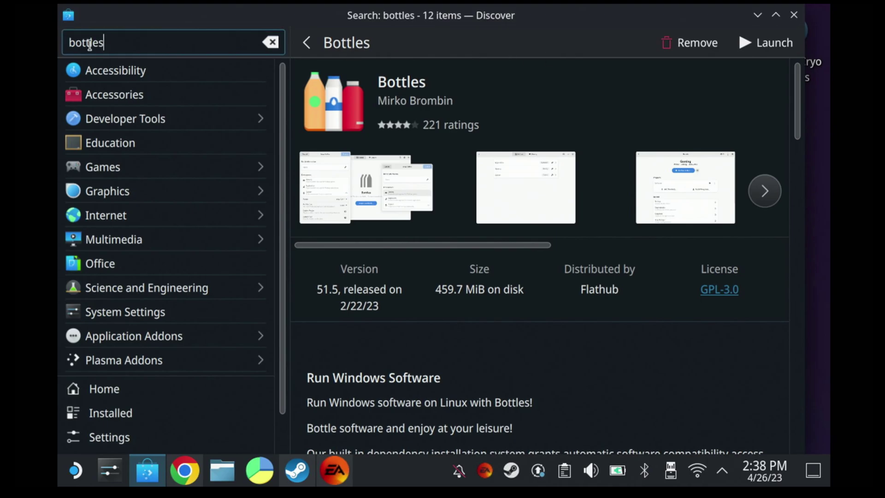
{"action": "left_click_drag", "start_coordinate": [105, 42], "coordinate": [63, 44]}
{"action": "type", "text": "flat"}
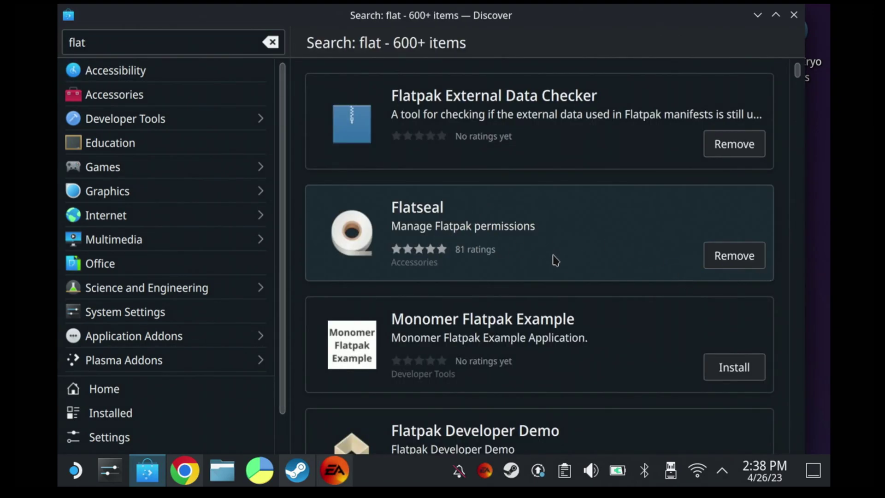
- Open Flatseal's details page, showing version 1.8.1 installed from Flathub
{"action": "left_click", "coordinate": [507, 218]}
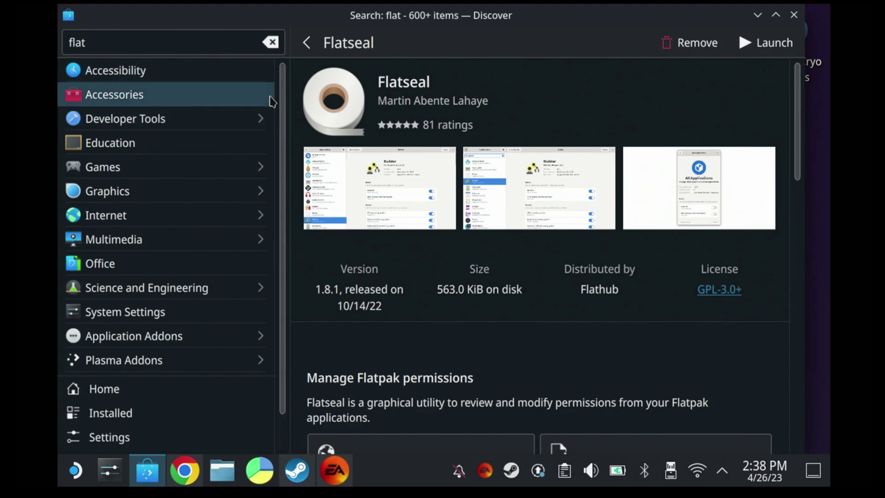
- Launch Bottles from All Applications in the application launcher
{"action": "left_click", "coordinate": [75, 470]}
{"action": "left_click", "coordinate": [121, 148]}
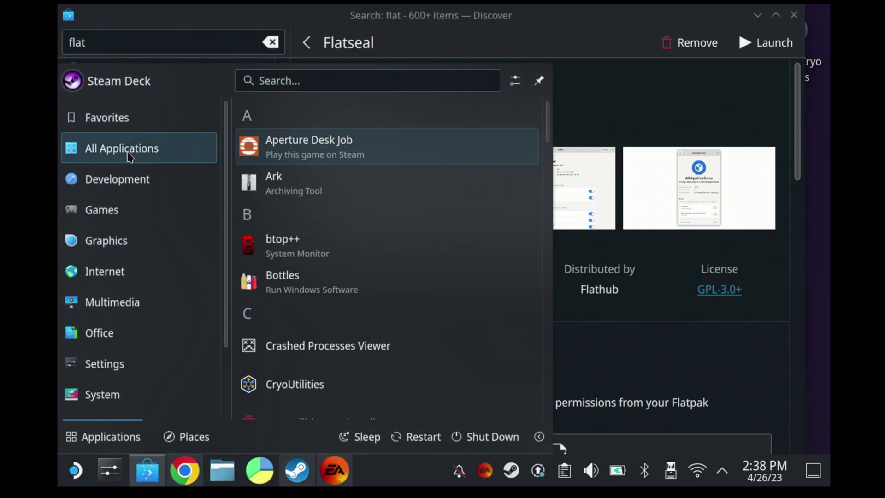
{"action": "left_click", "coordinate": [301, 282]}
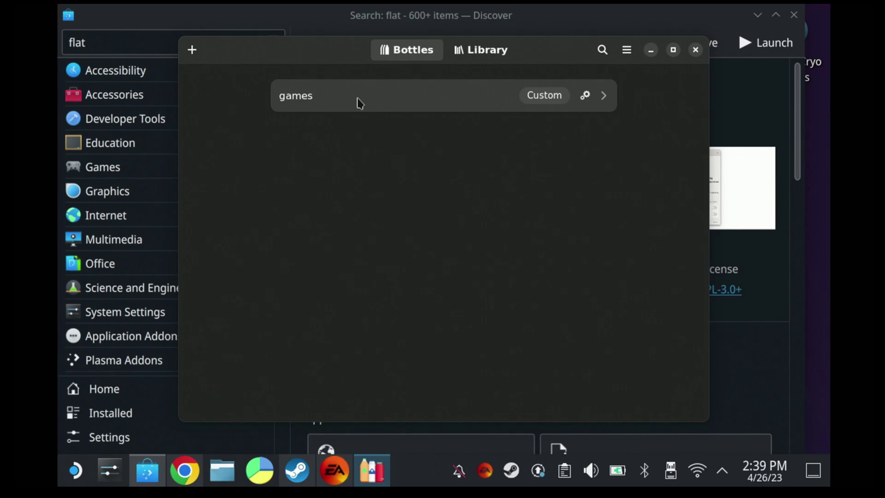
- Open the 'games' bottle and scroll its programs to find EA Client, EALauncher and EAUpdater
{"action": "left_click", "coordinate": [369, 100]}
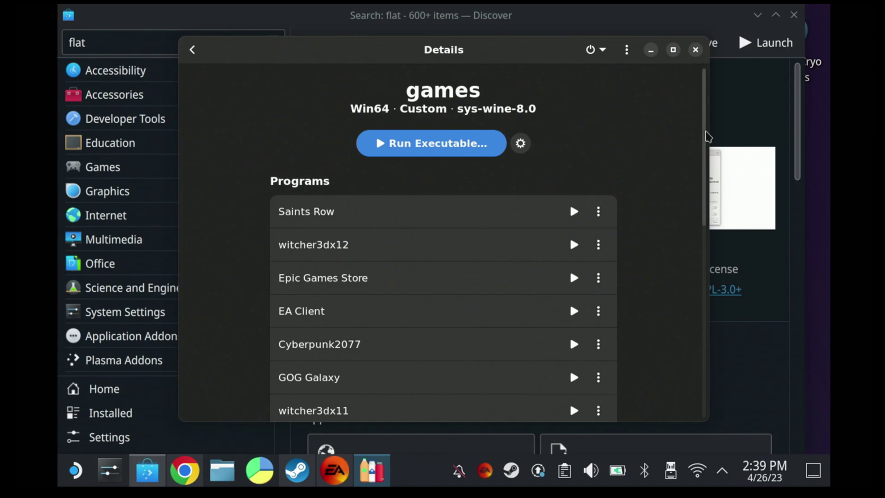
{"action": "scroll", "coordinate": [708, 137], "scroll_direction": "down", "scroll_amount": 3}
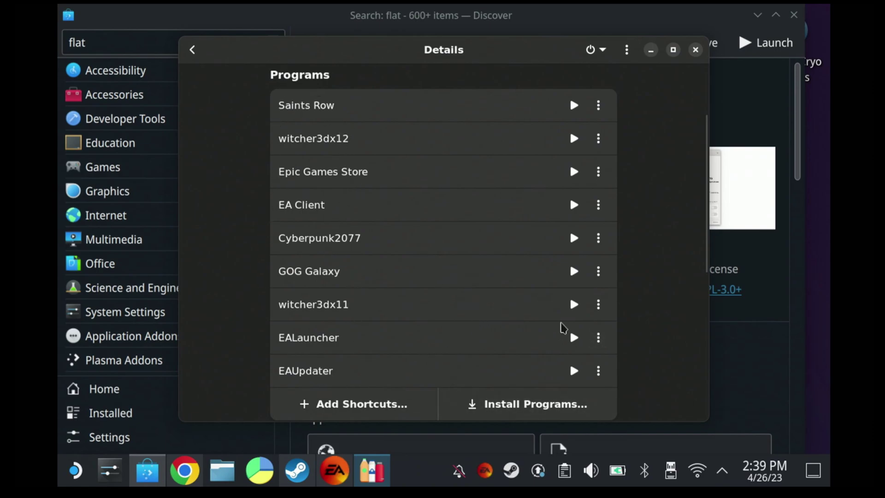
{"action": "scroll", "coordinate": [625, 251], "scroll_direction": "down", "scroll_amount": 2}
{"action": "scroll", "coordinate": [623, 248], "scroll_direction": "up", "scroll_amount": 3}
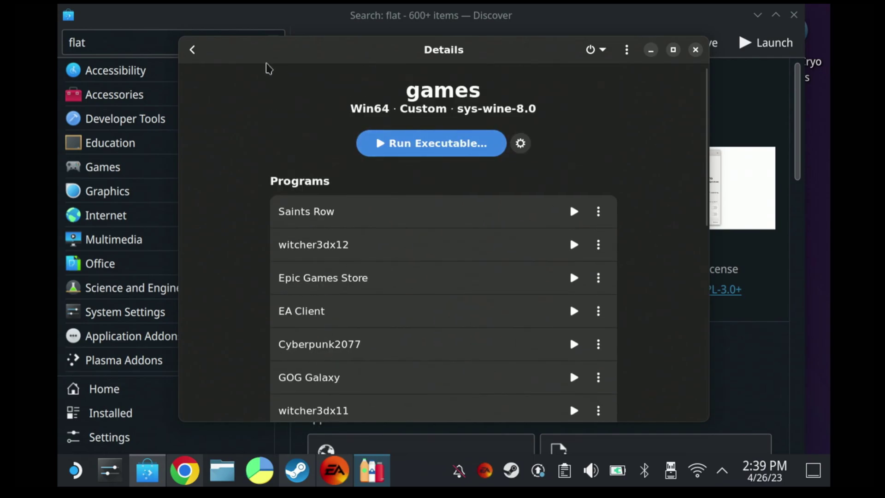
- Return to the bottle list and open Bottles Preferences on the Runners page
{"action": "left_click", "coordinate": [192, 50]}
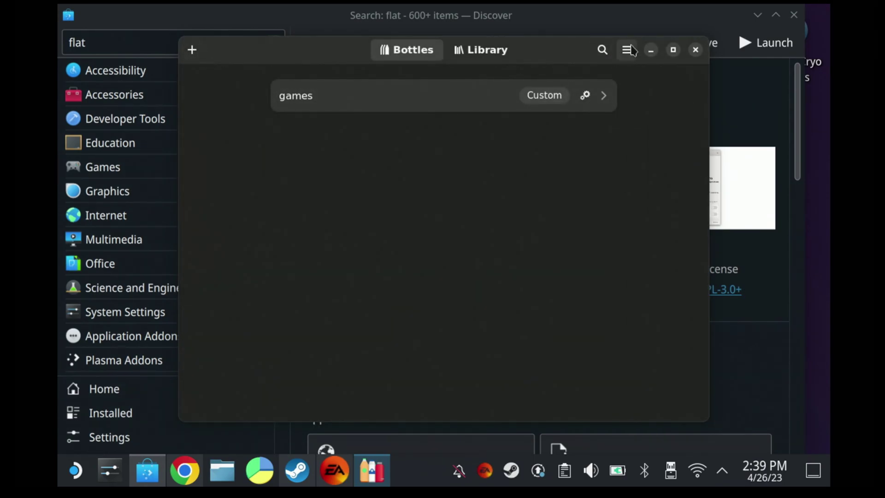
{"action": "left_click", "coordinate": [627, 50]}
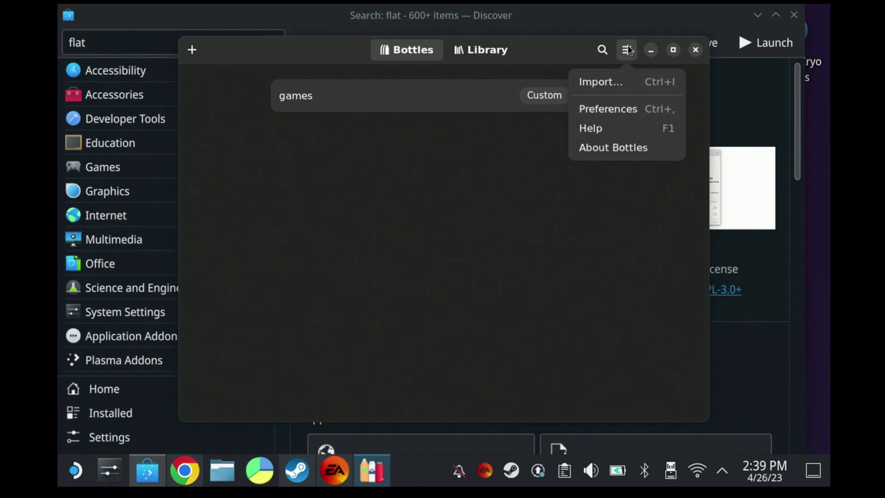
{"action": "left_click", "coordinate": [628, 119]}
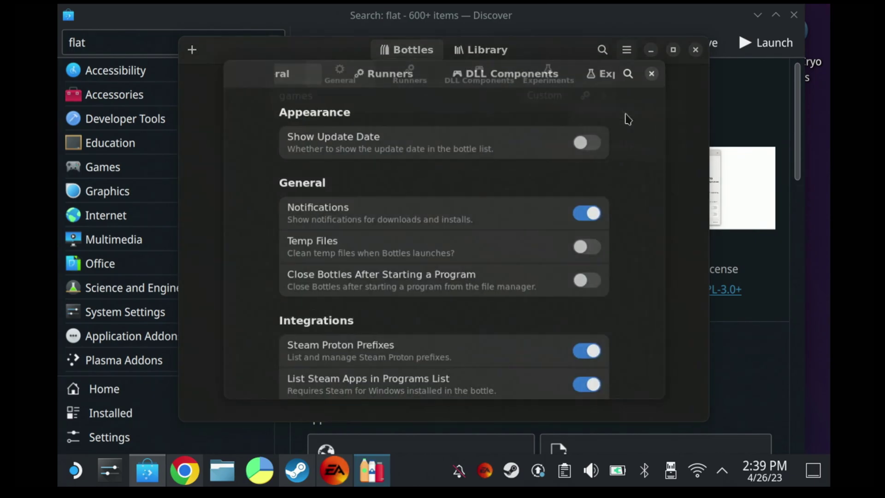
{"action": "left_click", "coordinate": [417, 82]}
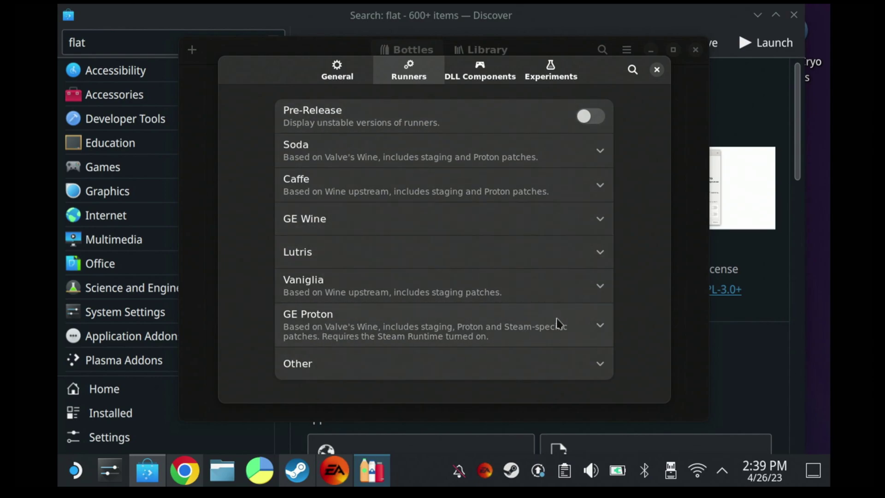
- Expand the GE Proton runner list to review its available versions
{"action": "left_click", "coordinate": [588, 328]}
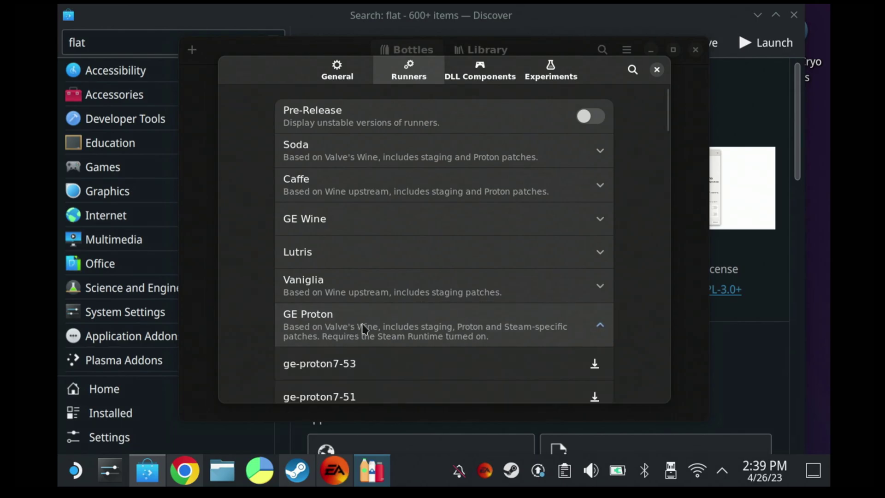
{"action": "scroll", "coordinate": [364, 328], "scroll_direction": "down", "scroll_amount": 2}
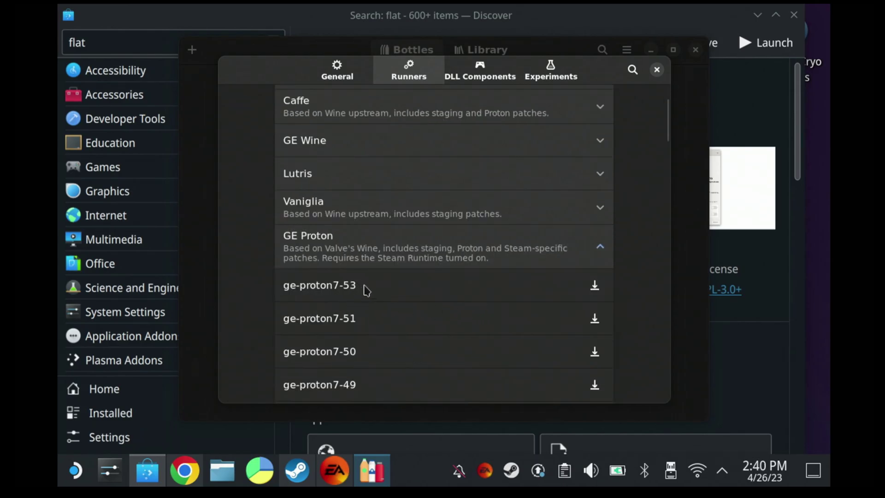
{"action": "scroll", "coordinate": [368, 289], "scroll_direction": "up", "scroll_amount": 1}
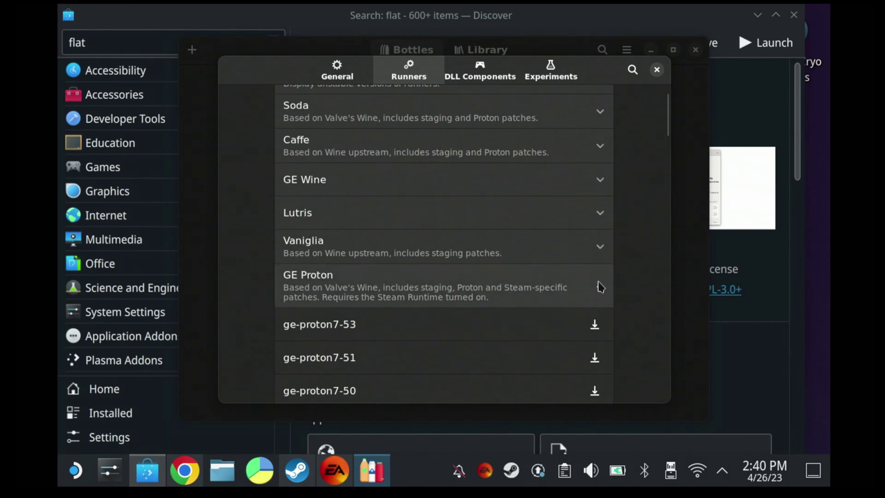
{"action": "left_click", "coordinate": [603, 295]}
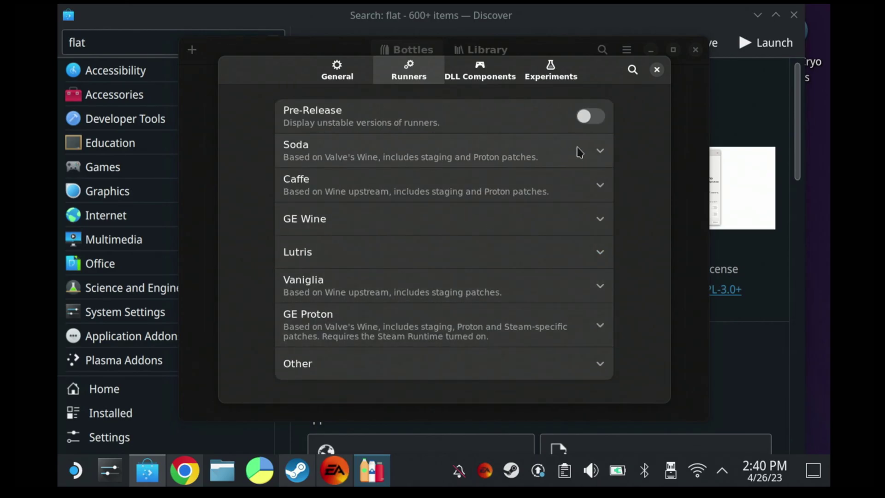
- Check the Soda, GE Wine and GE Proton runner versions, then return to General settings
{"action": "left_click", "coordinate": [600, 153]}
{"action": "left_click", "coordinate": [600, 153]}
{"action": "left_click", "coordinate": [351, 156]}
{"action": "left_click", "coordinate": [406, 155]}
{"action": "left_click", "coordinate": [441, 225]}
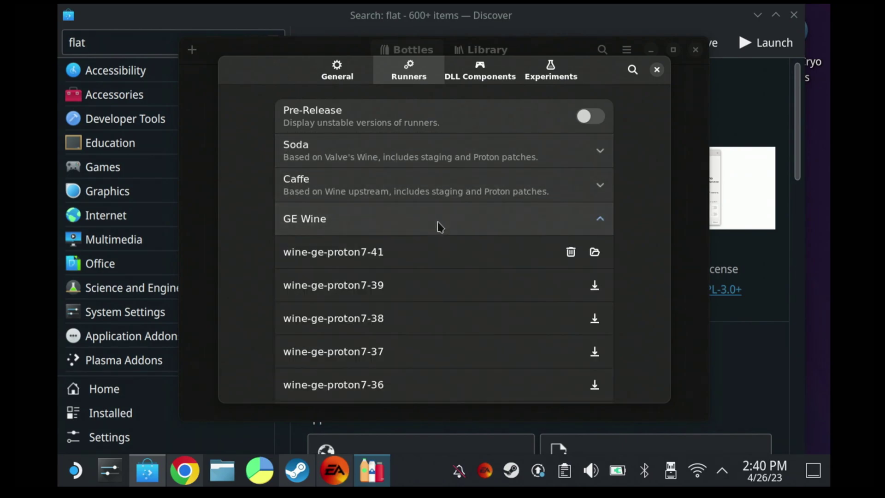
{"action": "left_click", "coordinate": [441, 226]}
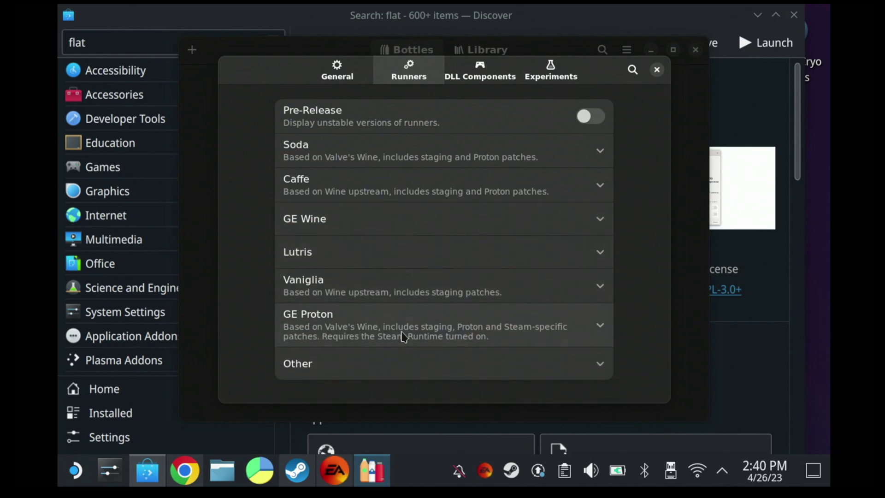
{"action": "left_click", "coordinate": [403, 336]}
{"action": "left_click", "coordinate": [403, 336]}
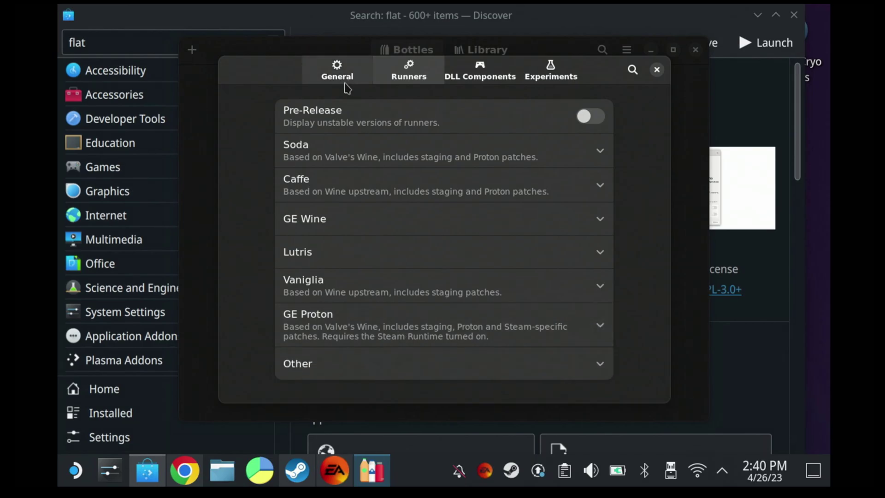
{"action": "left_click", "coordinate": [345, 86]}
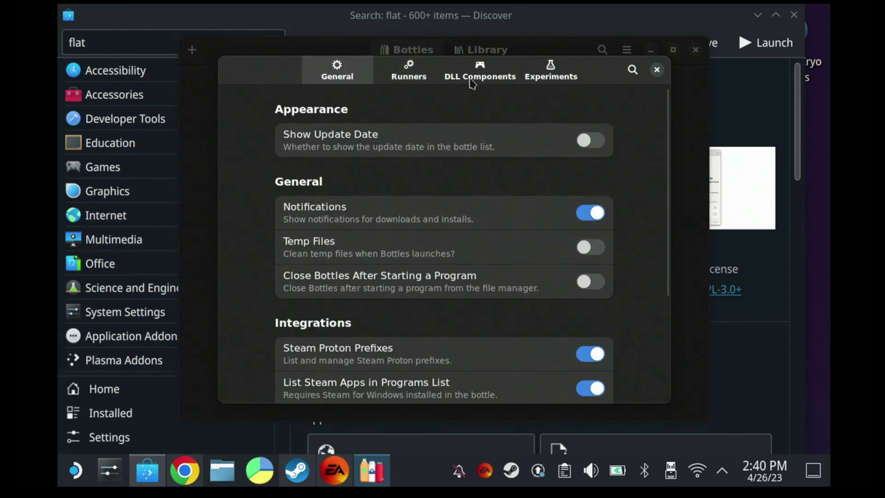
- Close the Preferences window and dismiss the main menu
{"action": "left_click", "coordinate": [657, 69]}
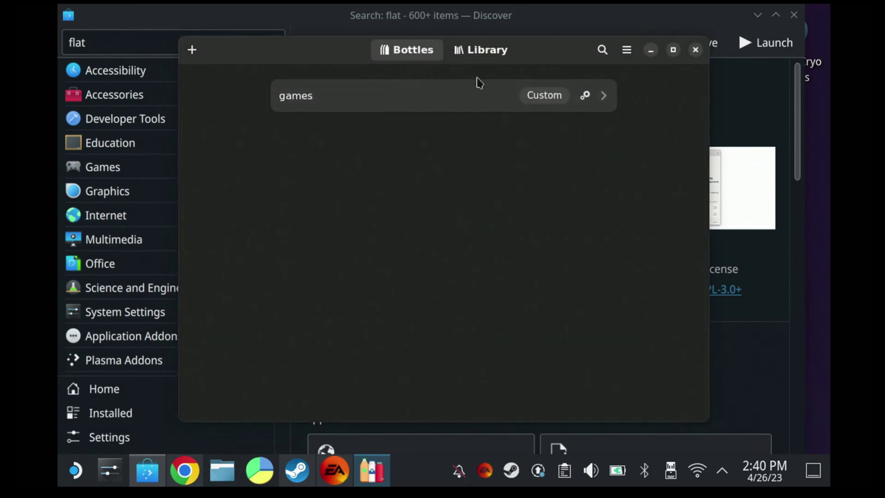
{"action": "left_click", "coordinate": [626, 50]}
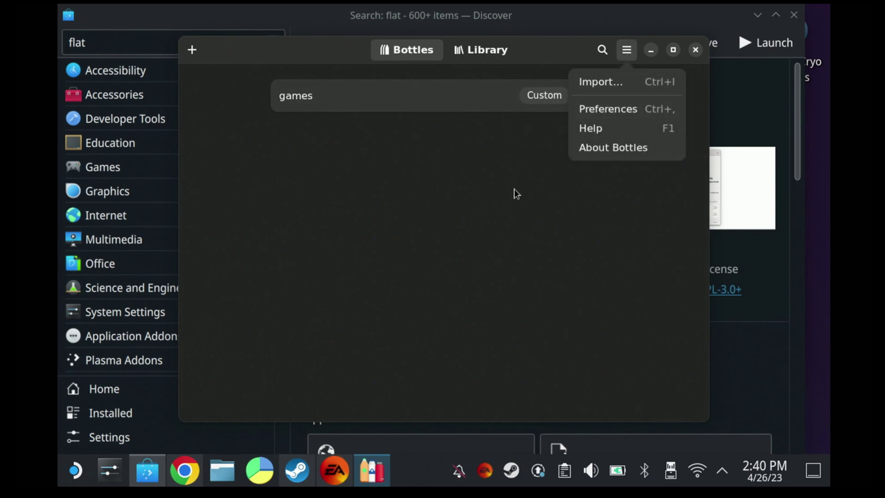
{"action": "left_click", "coordinate": [505, 207]}
- Create a Custom-environment bottle named TEST using the sys-wine-8.0 runner
{"action": "left_click", "coordinate": [192, 49]}
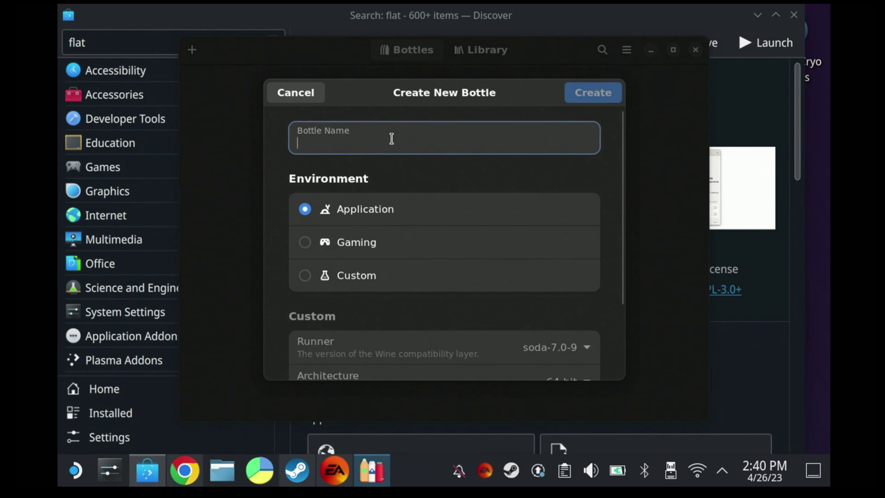
{"action": "type", "text": "TEST"}
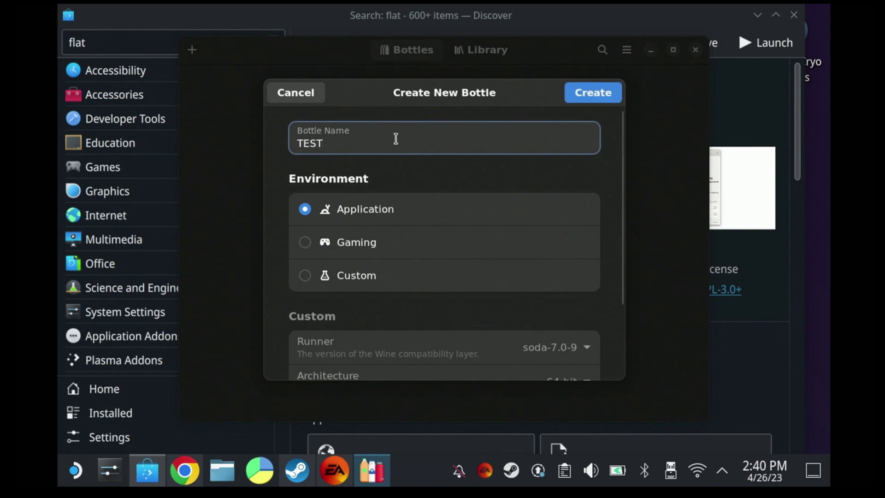
{"action": "left_click", "coordinate": [306, 243]}
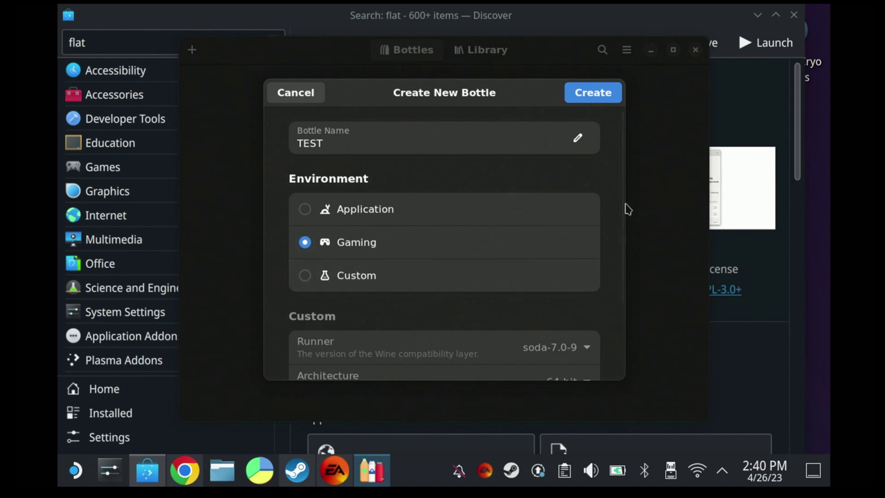
{"action": "scroll", "coordinate": [620, 230], "scroll_direction": "down", "scroll_amount": 3}
{"action": "left_click", "coordinate": [305, 197]}
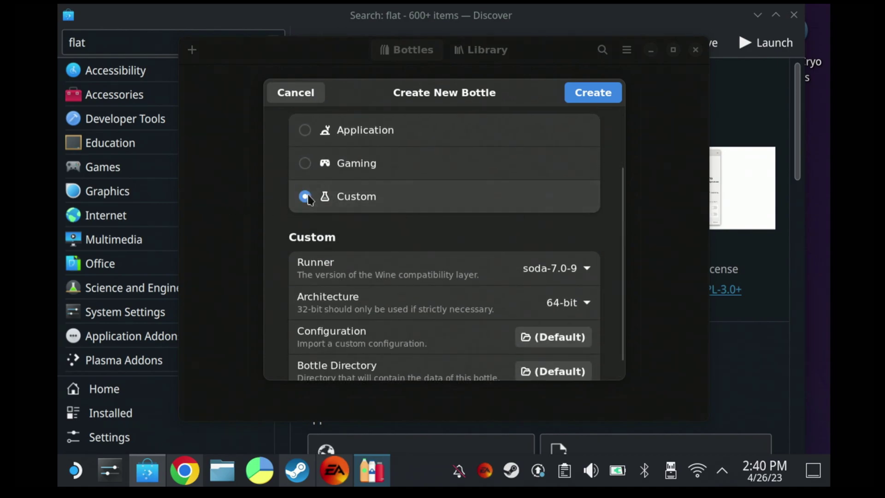
{"action": "left_click", "coordinate": [560, 274]}
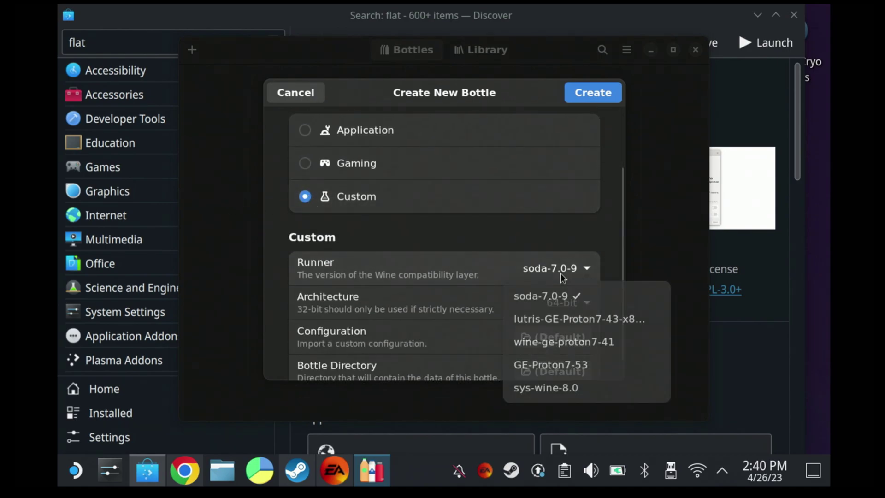
{"action": "left_click", "coordinate": [565, 389]}
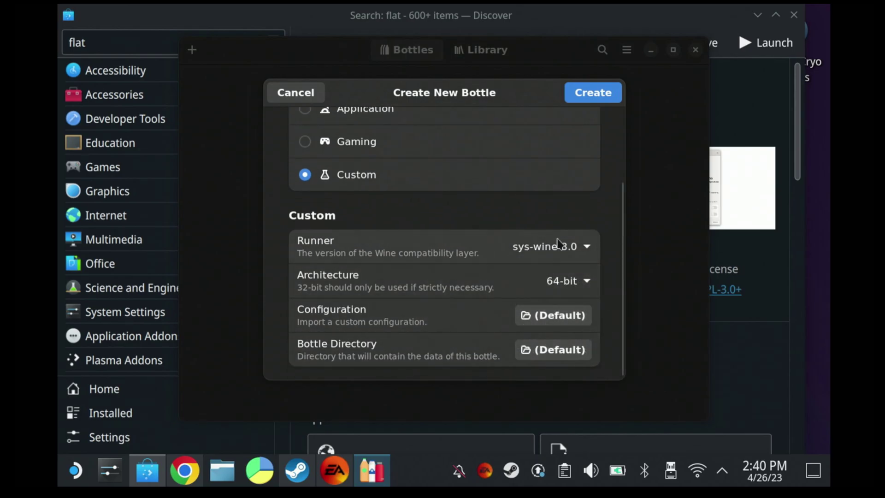
{"action": "scroll", "coordinate": [559, 348], "scroll_direction": "up", "scroll_amount": 3}
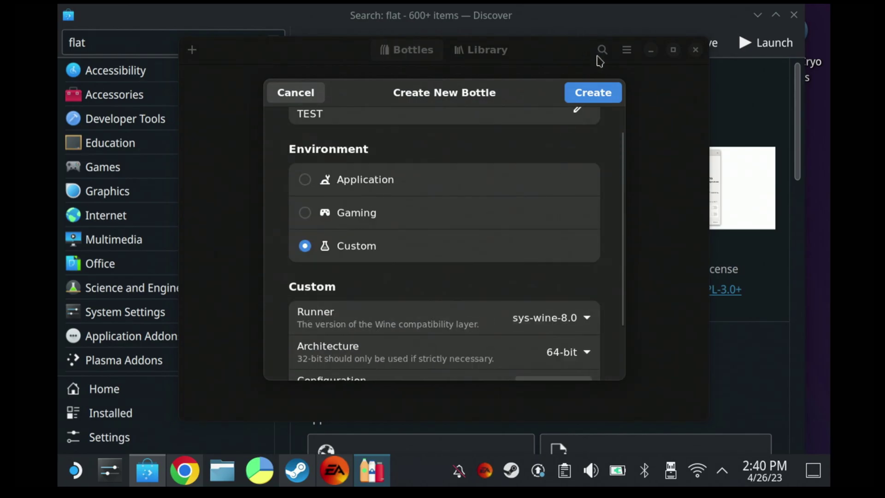
{"action": "left_click", "coordinate": [594, 95]}
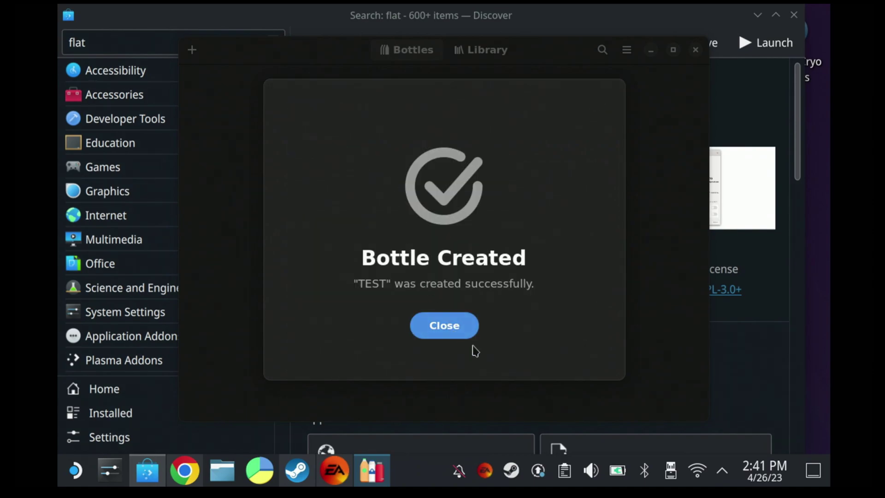
- Dismiss the bottle-created confirmation and open the TEST bottle's details
{"action": "left_click", "coordinate": [453, 331]}
{"action": "left_click", "coordinate": [424, 132]}
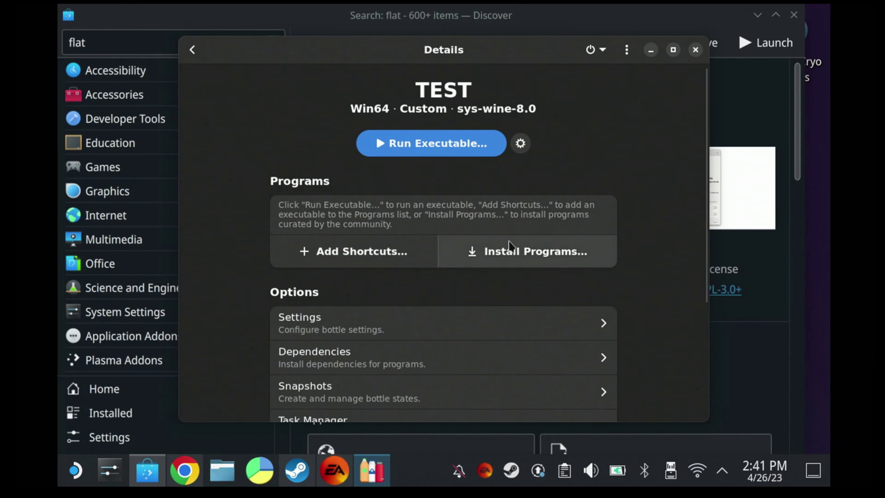
{"action": "scroll", "coordinate": [438, 318], "scroll_direction": "down", "scroll_amount": 2}
{"action": "scroll", "coordinate": [341, 379], "scroll_direction": "down", "scroll_amount": 4}
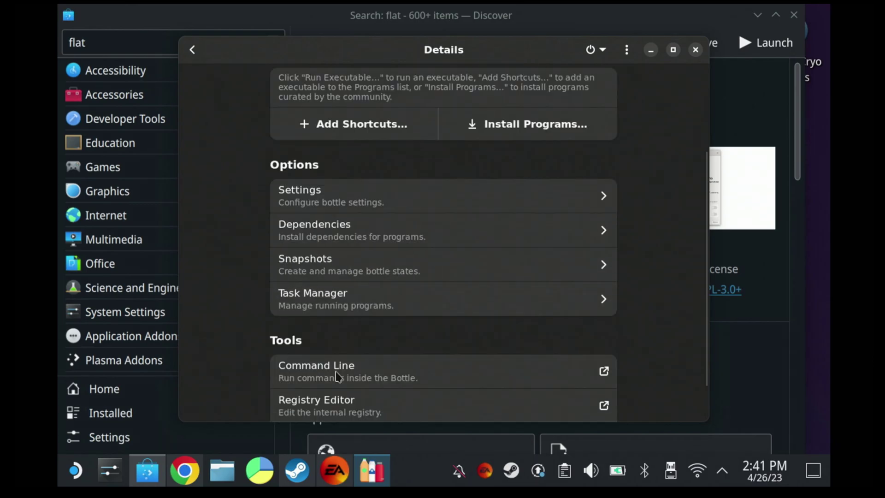
- In TEST's settings, review the available runners and keep sys-wine-8.0
{"action": "left_click", "coordinate": [310, 198]}
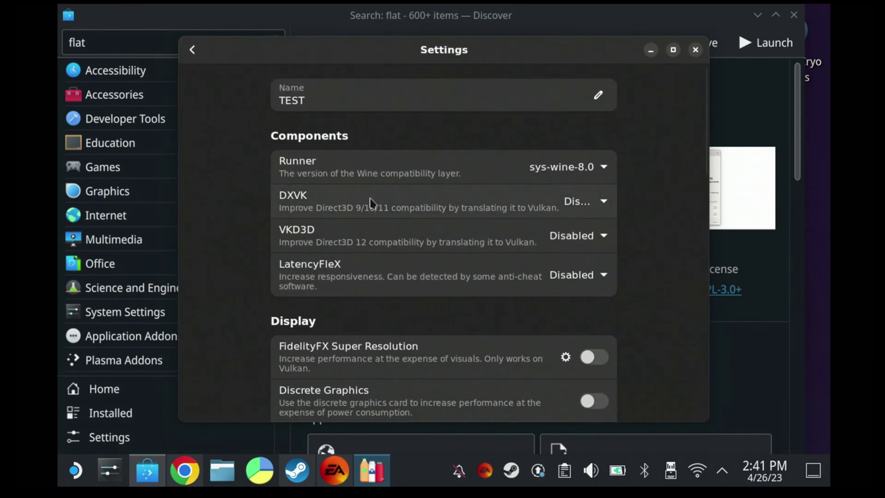
{"action": "left_click", "coordinate": [604, 168]}
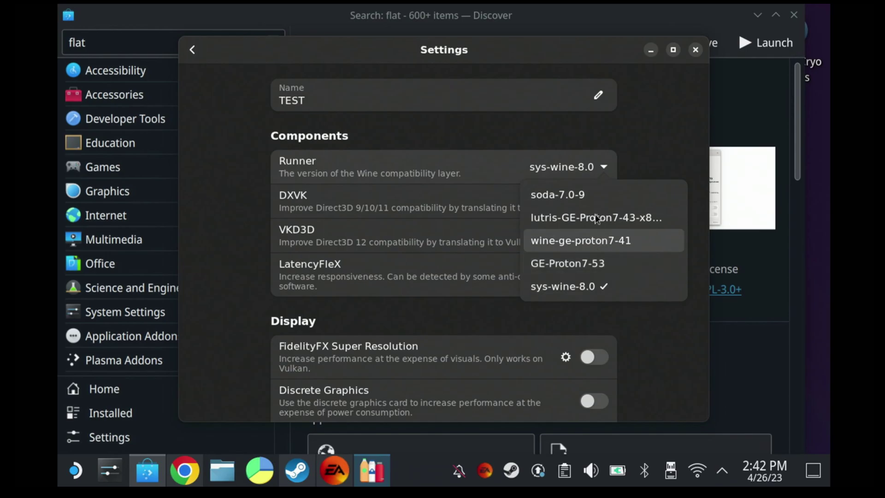
{"action": "left_click", "coordinate": [700, 135]}
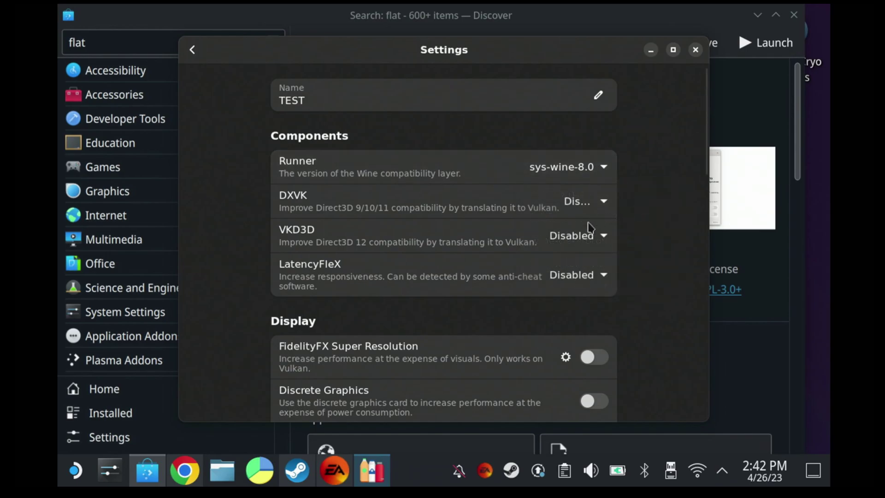
{"action": "scroll", "coordinate": [461, 299], "scroll_direction": "down", "scroll_amount": 6}
{"action": "scroll", "coordinate": [457, 301], "scroll_direction": "up", "scroll_amount": 6}
{"action": "scroll", "coordinate": [616, 253], "scroll_direction": "down", "scroll_amount": 8}
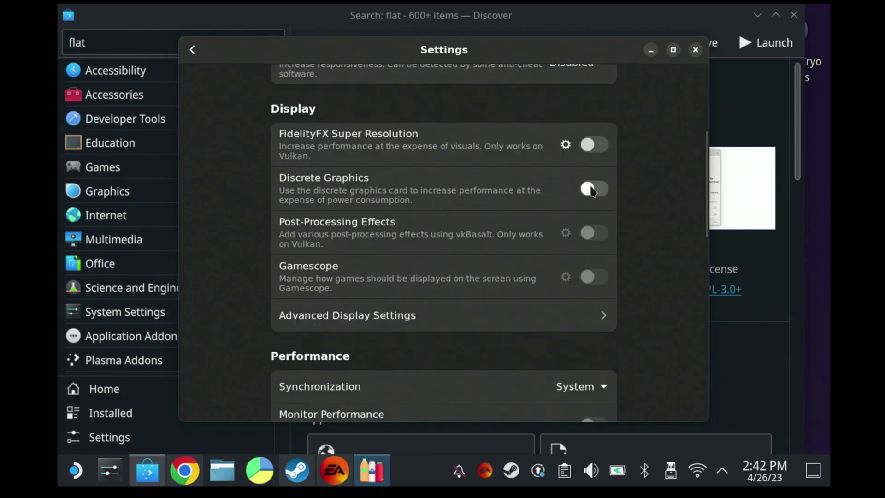
{"action": "scroll", "coordinate": [438, 221], "scroll_direction": "down", "scroll_amount": 7}
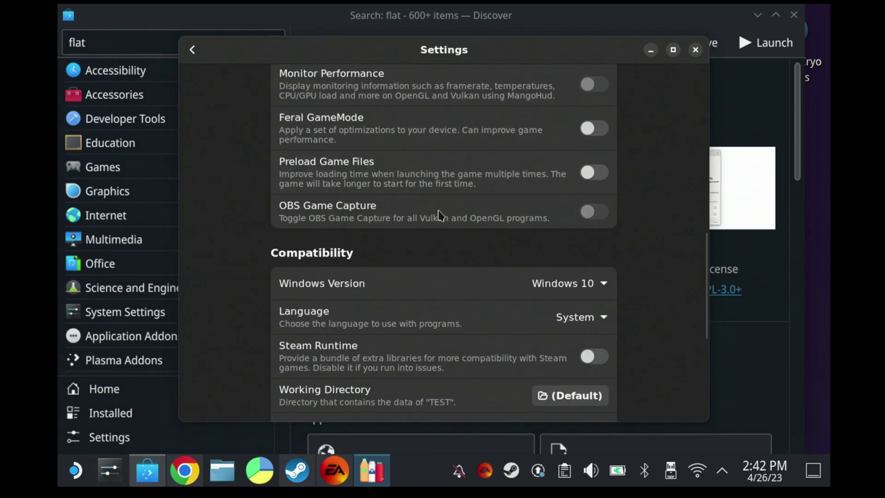
{"action": "scroll", "coordinate": [454, 244], "scroll_direction": "up", "scroll_amount": 5}
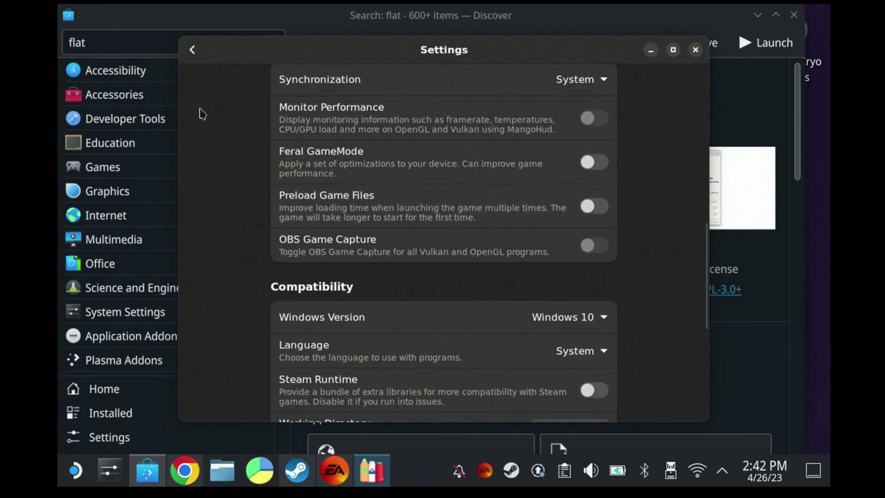
- Go back and open the community program installers for the TEST bottle
{"action": "left_click", "coordinate": [196, 55]}
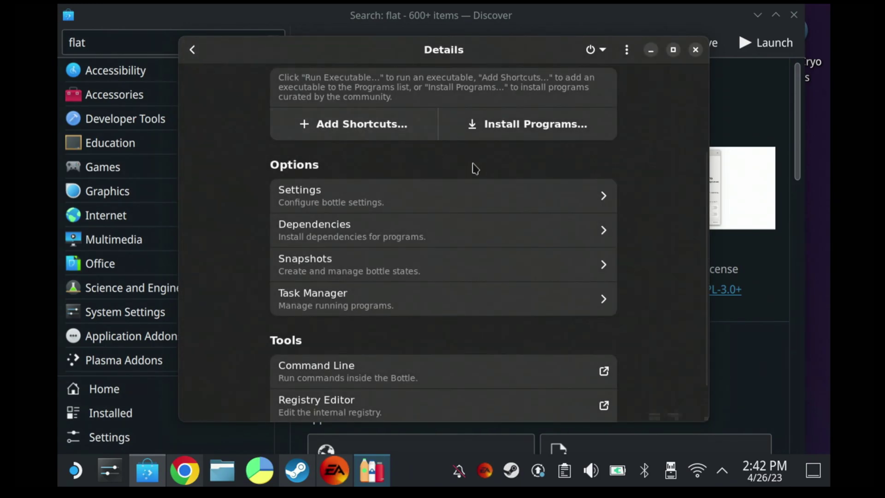
{"action": "scroll", "coordinate": [474, 175], "scroll_direction": "up", "scroll_amount": 3}
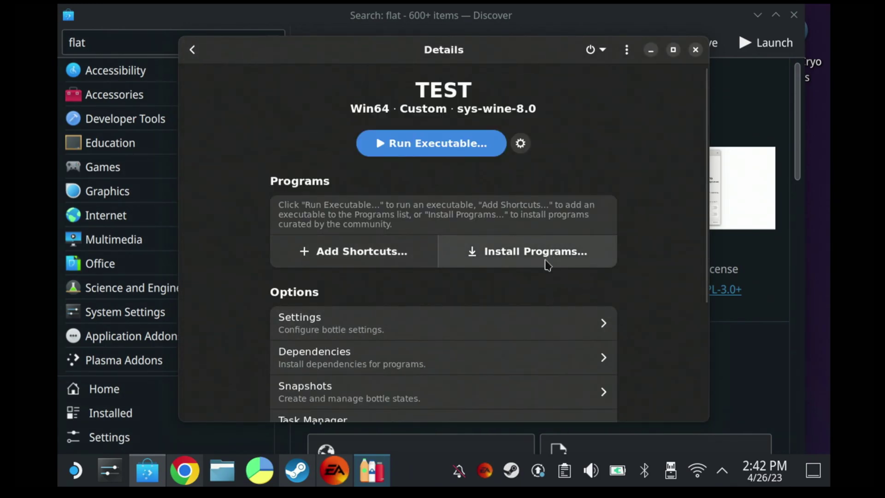
{"action": "left_click", "coordinate": [511, 267]}
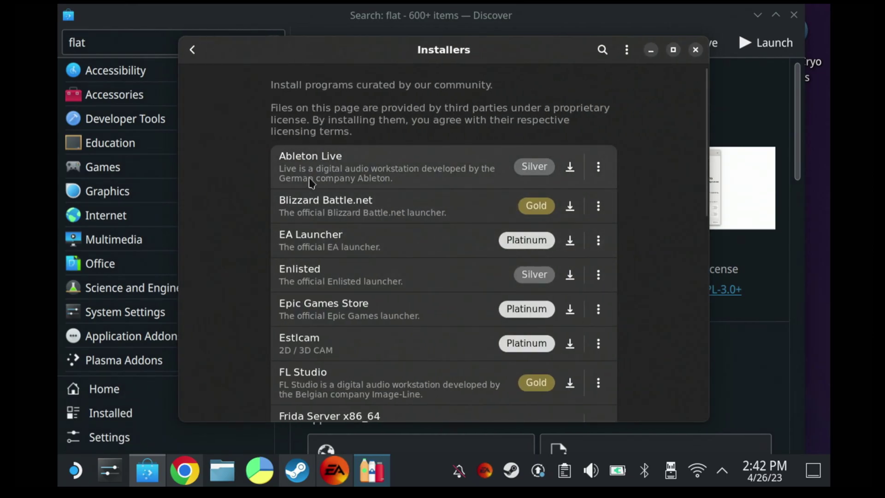
{"action": "scroll", "coordinate": [367, 251], "scroll_direction": "down", "scroll_amount": 1}
{"action": "scroll", "coordinate": [387, 231], "scroll_direction": "down", "scroll_amount": 8}
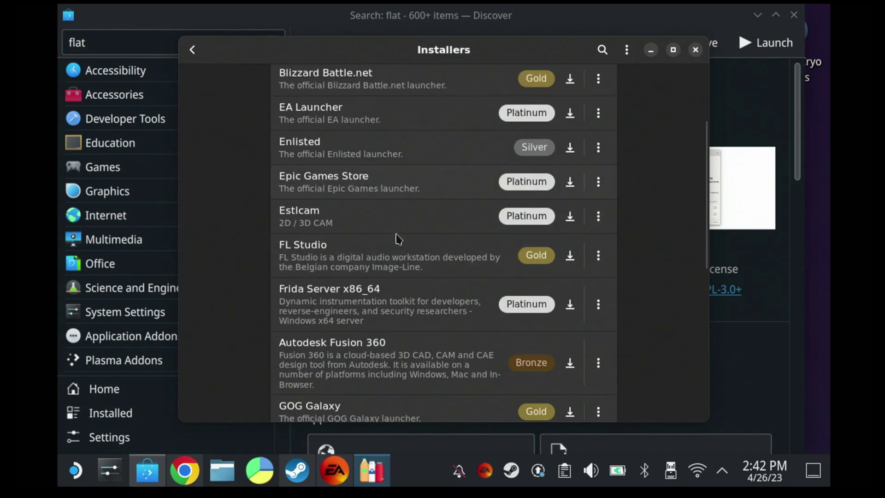
{"action": "scroll", "coordinate": [398, 248], "scroll_direction": "down", "scroll_amount": 2}
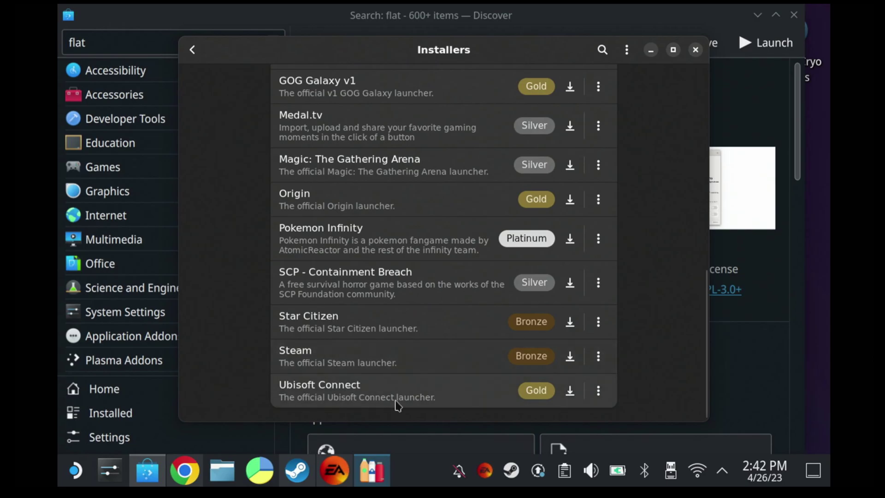
{"action": "scroll", "coordinate": [365, 396], "scroll_direction": "up", "scroll_amount": 1}
{"action": "scroll", "coordinate": [316, 334], "scroll_direction": "up", "scroll_amount": 1}
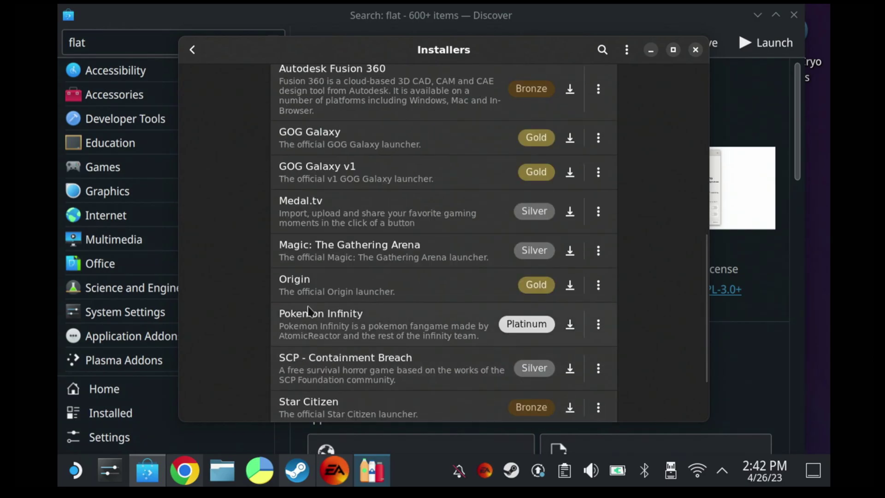
{"action": "scroll", "coordinate": [335, 281], "scroll_direction": "up", "scroll_amount": 1}
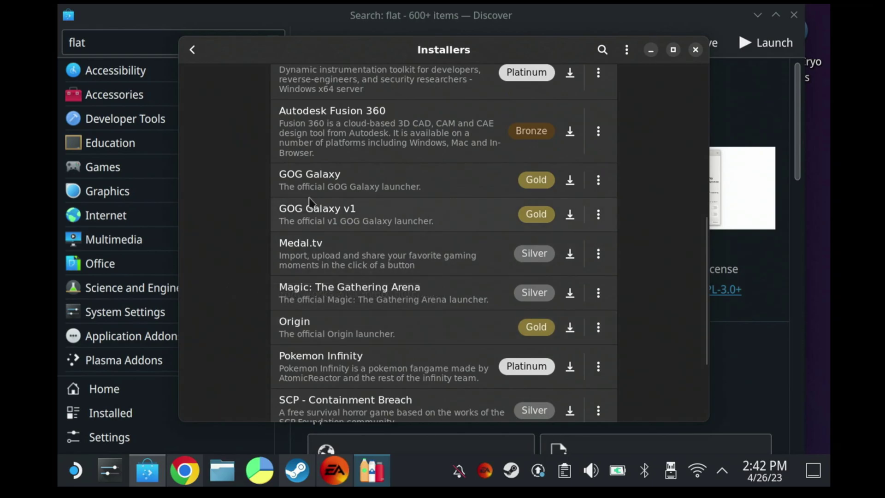
{"action": "scroll", "coordinate": [310, 185], "scroll_direction": "up", "scroll_amount": 4}
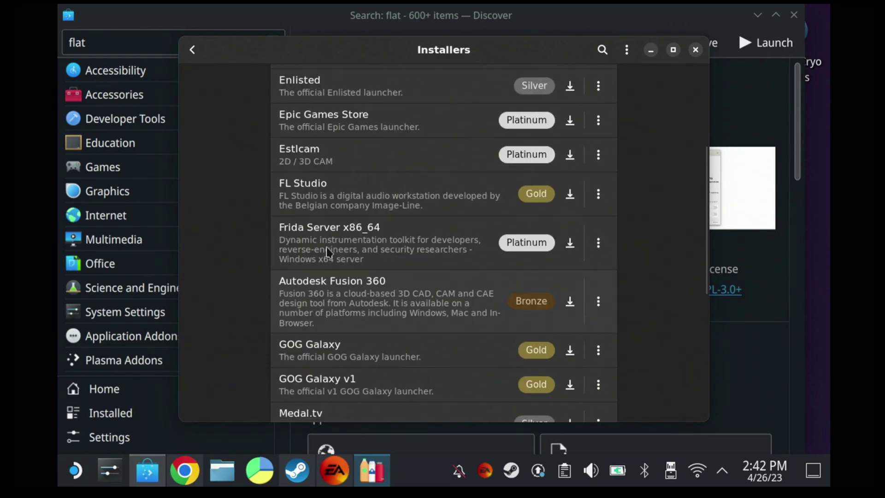
{"action": "scroll", "coordinate": [326, 117], "scroll_direction": "up", "scroll_amount": 3}
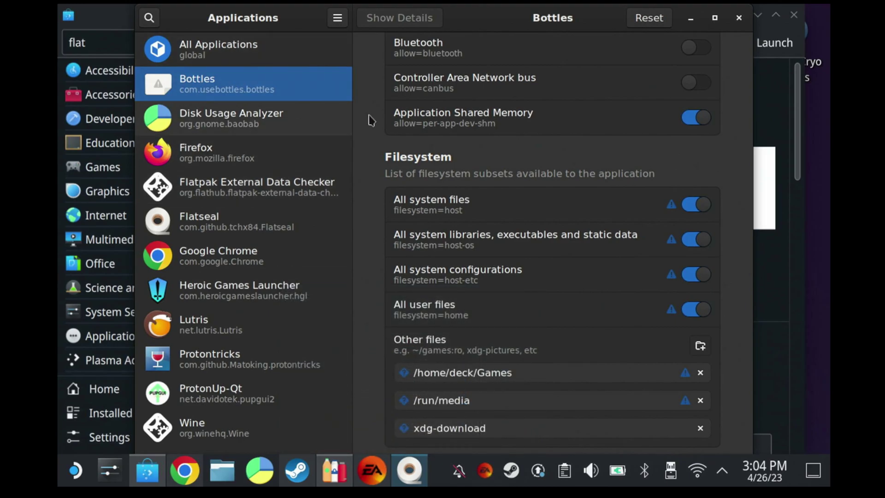
{"action": "scroll", "coordinate": [580, 234], "scroll_direction": "up", "scroll_amount": 3}
{"action": "scroll", "coordinate": [579, 235], "scroll_direction": "up", "scroll_amount": 3}
{"action": "scroll", "coordinate": [594, 237], "scroll_direction": "down", "scroll_amount": 6}
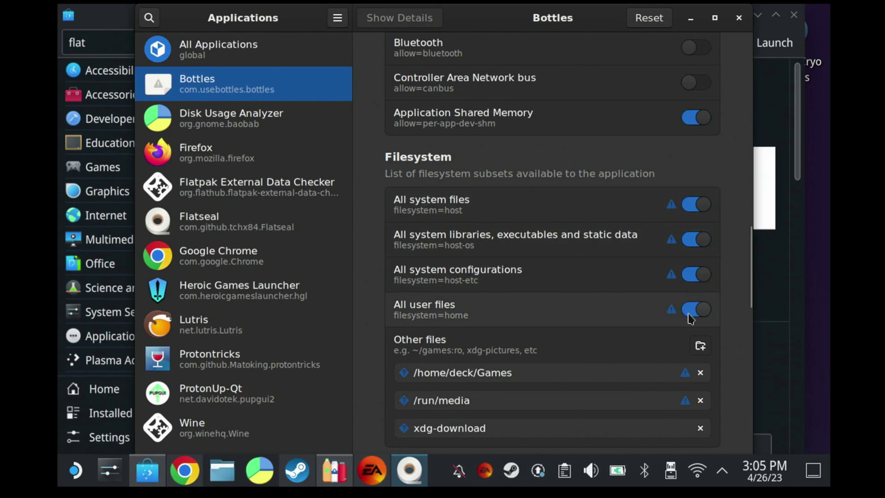
{"action": "scroll", "coordinate": [510, 346], "scroll_direction": "down", "scroll_amount": 1}
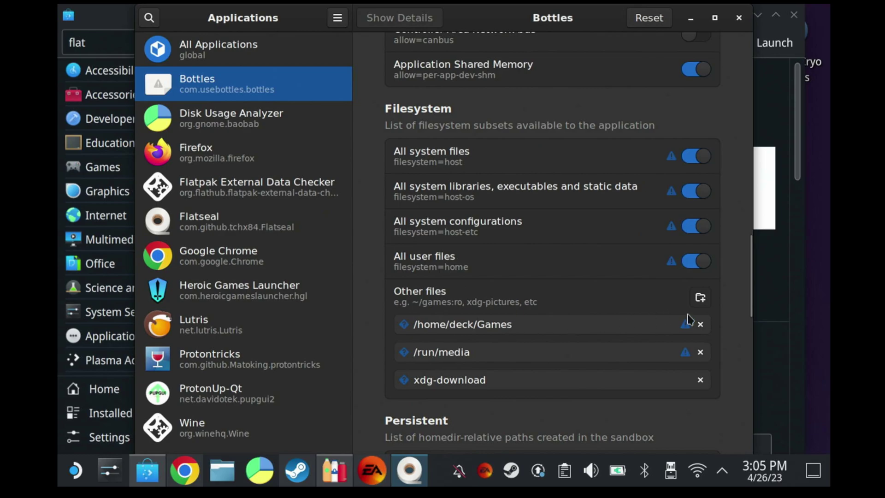
{"action": "left_click", "coordinate": [700, 300]}
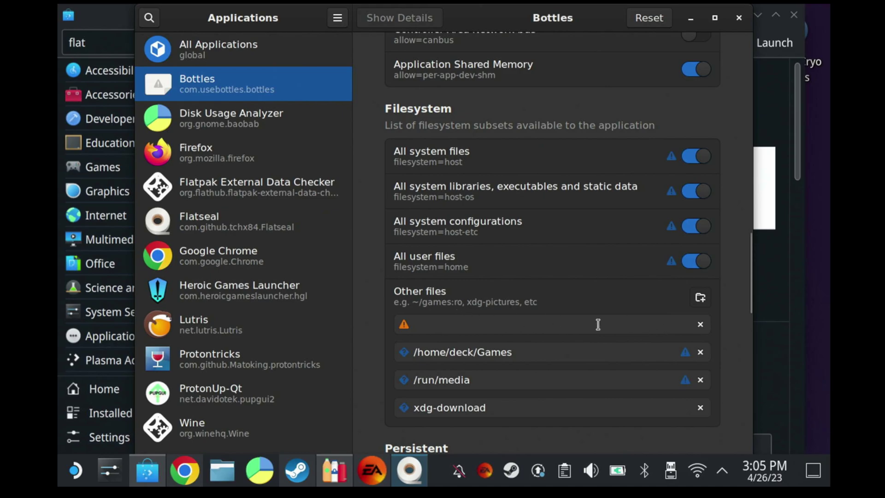
{"action": "left_click", "coordinate": [700, 324]}
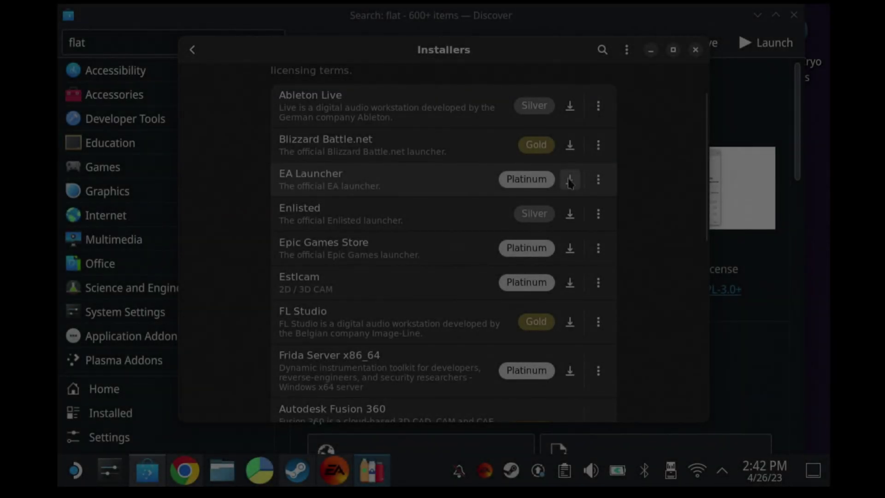
- Install the EA Launcher into the TEST bottle from the installers list
{"action": "left_click", "coordinate": [570, 179]}
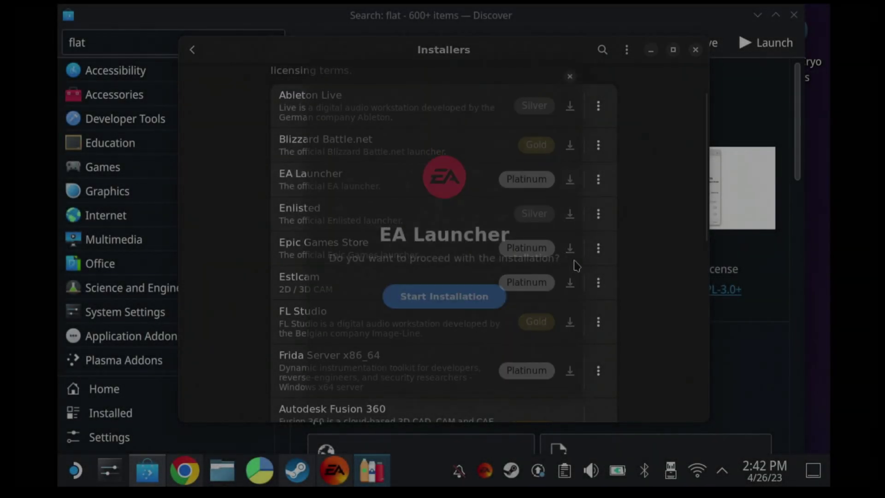
{"action": "left_click", "coordinate": [446, 303]}
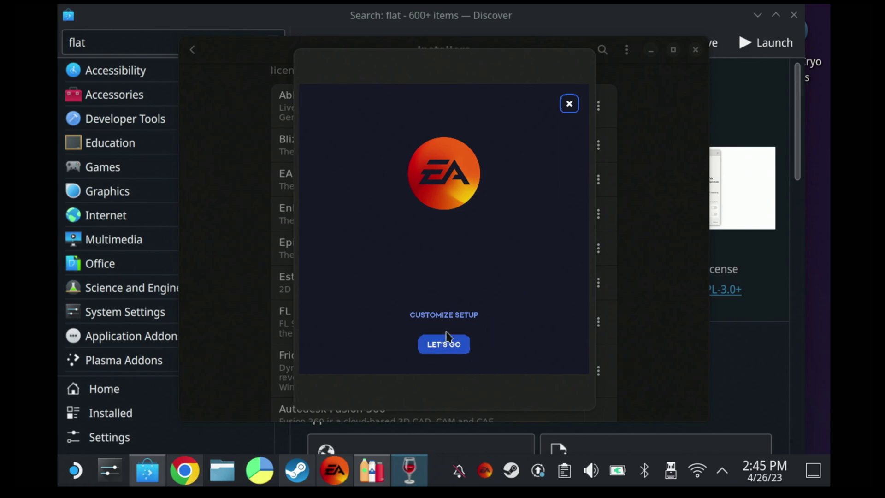
- Start the EA app setup with default options and dismiss the Fallen Order ready notice
{"action": "left_click", "coordinate": [457, 338]}
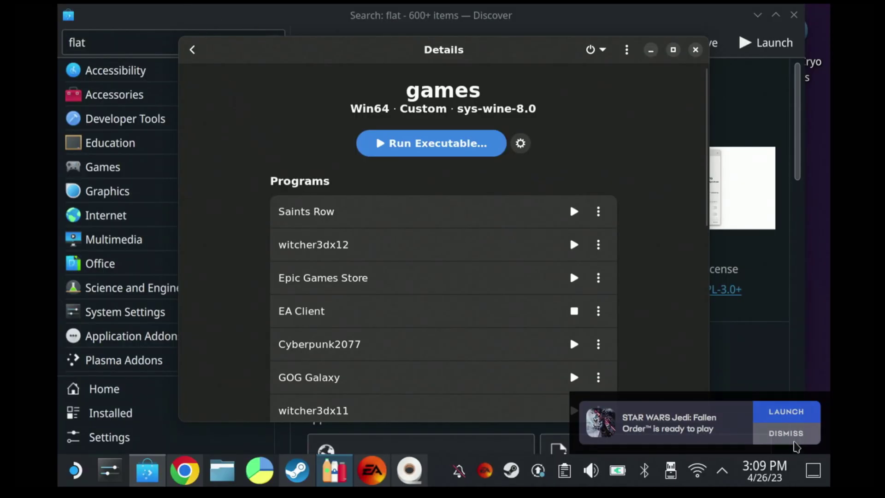
{"action": "left_click", "coordinate": [786, 433]}
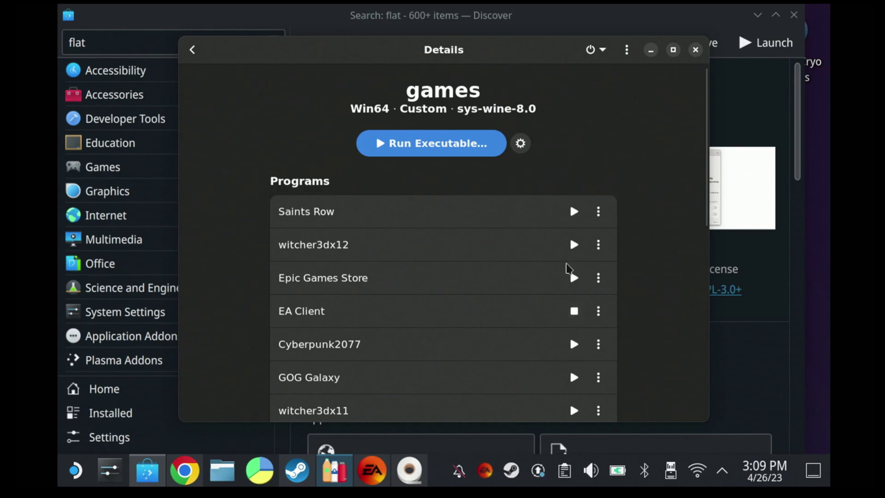
- Bring the EA app forward and browse the Home storefront's game rows
{"action": "left_click", "coordinate": [377, 477]}
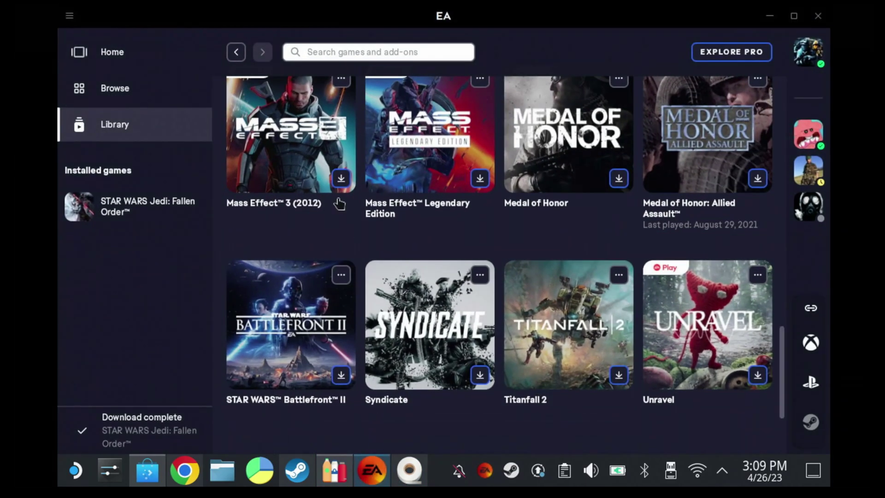
{"action": "scroll", "coordinate": [570, 260], "scroll_direction": "up", "scroll_amount": 5}
{"action": "scroll", "coordinate": [570, 260], "scroll_direction": "up", "scroll_amount": 3}
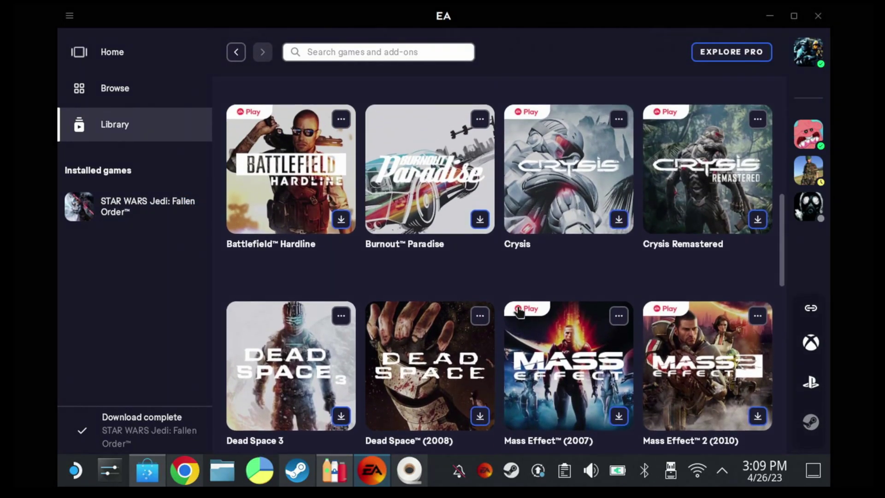
{"action": "scroll", "coordinate": [529, 310], "scroll_direction": "down", "scroll_amount": 3}
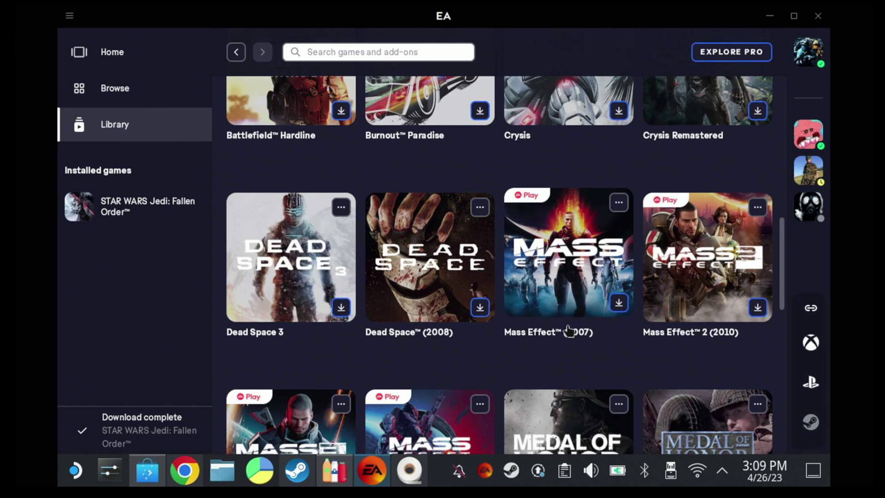
{"action": "scroll", "coordinate": [569, 331], "scroll_direction": "down", "scroll_amount": 2}
{"action": "scroll", "coordinate": [567, 339], "scroll_direction": "down", "scroll_amount": 3}
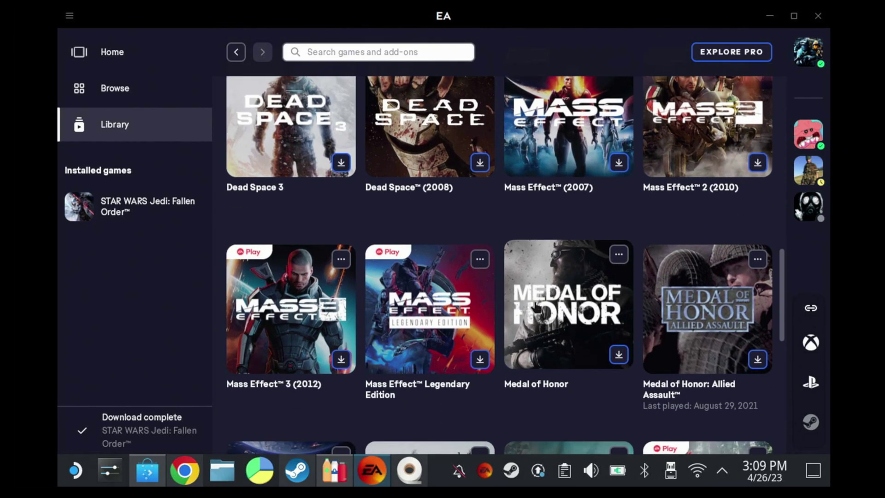
{"action": "scroll", "coordinate": [466, 285], "scroll_direction": "up", "scroll_amount": 15}
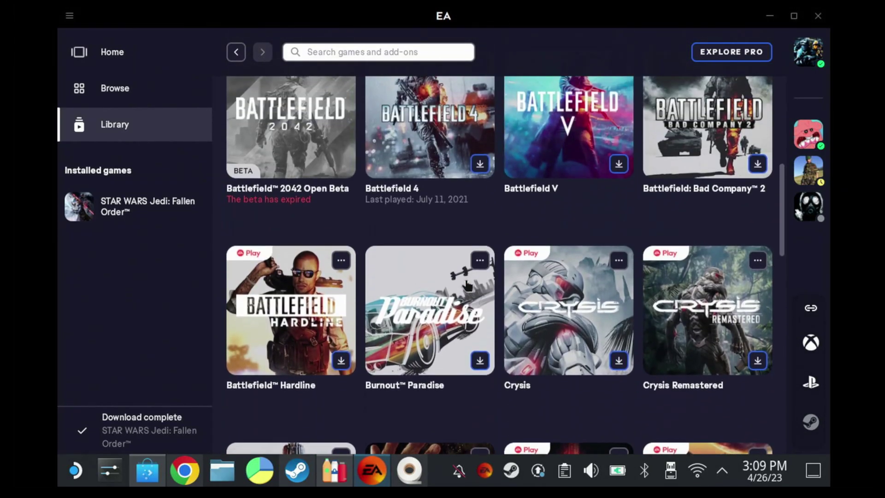
{"action": "scroll", "coordinate": [467, 285], "scroll_direction": "up", "scroll_amount": 6}
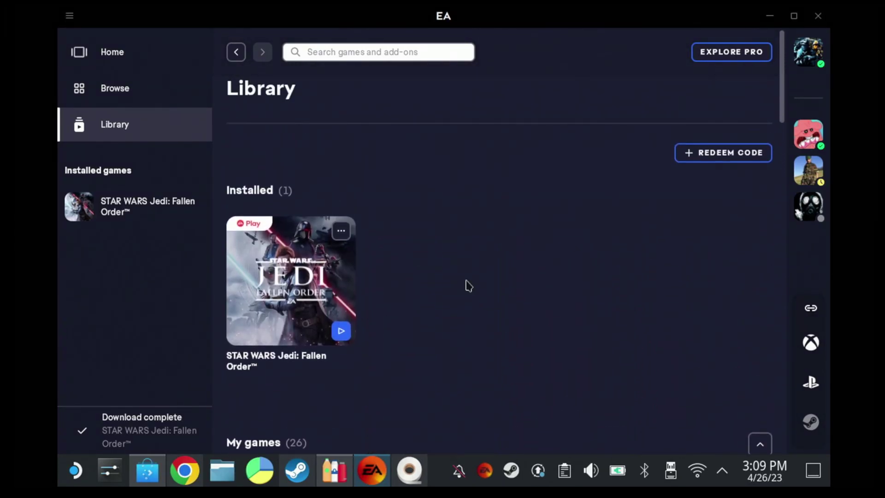
{"action": "scroll", "coordinate": [415, 304], "scroll_direction": "down", "scroll_amount": 2}
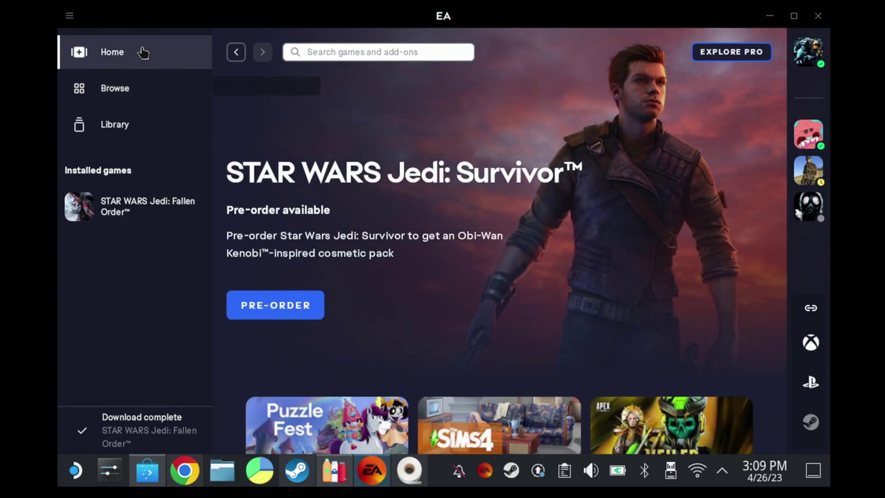
- Scroll the Library down to My games, showing 26 games including Jedi: Fallen Order
{"action": "scroll", "coordinate": [581, 266], "scroll_direction": "down", "scroll_amount": 8}
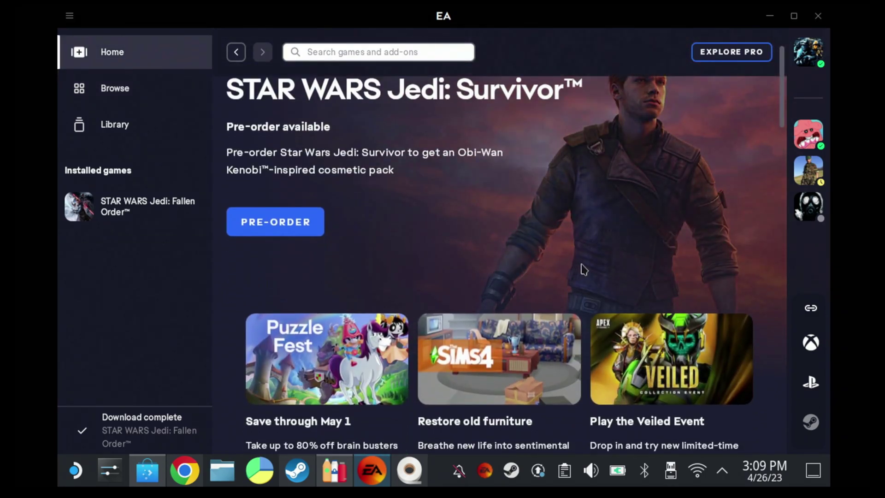
{"action": "scroll", "coordinate": [598, 261], "scroll_direction": "down", "scroll_amount": 5}
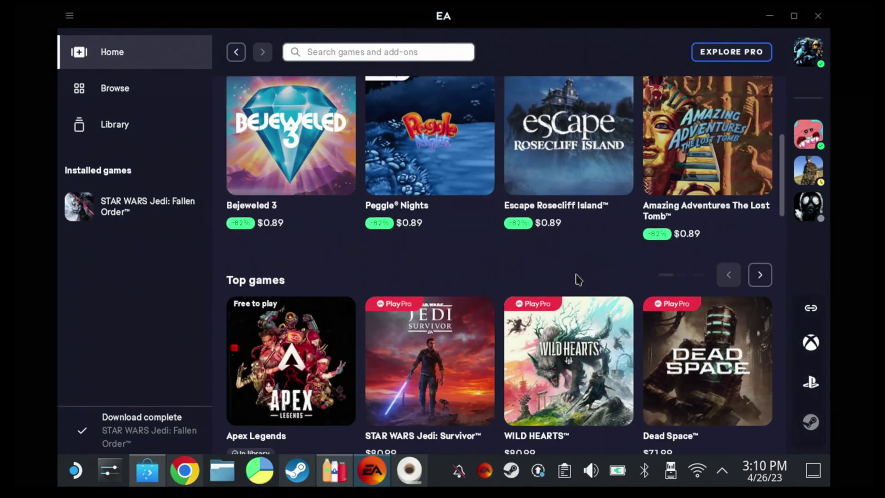
{"action": "scroll", "coordinate": [581, 368], "scroll_direction": "down", "scroll_amount": 4}
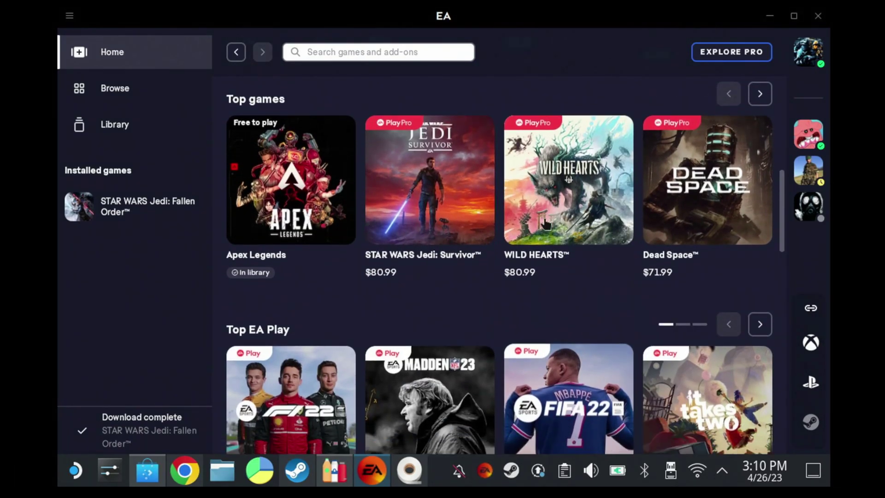
{"action": "scroll", "coordinate": [582, 304], "scroll_direction": "down", "scroll_amount": 5}
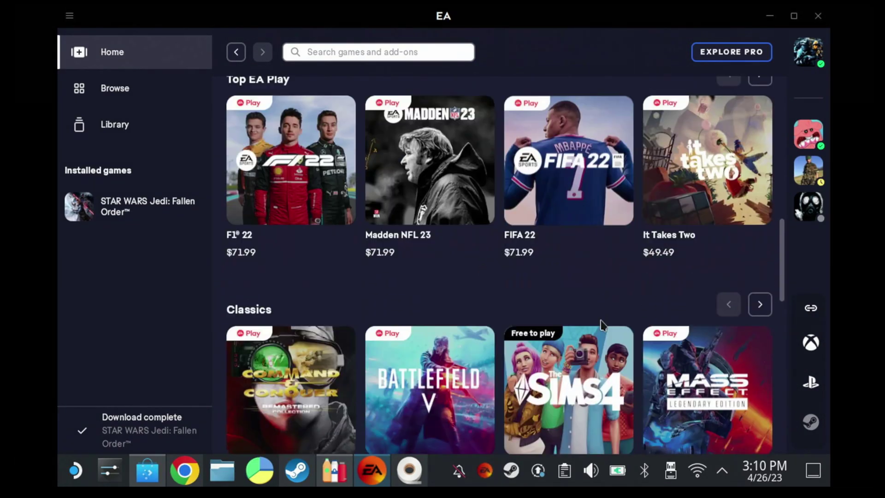
{"action": "scroll", "coordinate": [601, 334], "scroll_direction": "down", "scroll_amount": 5}
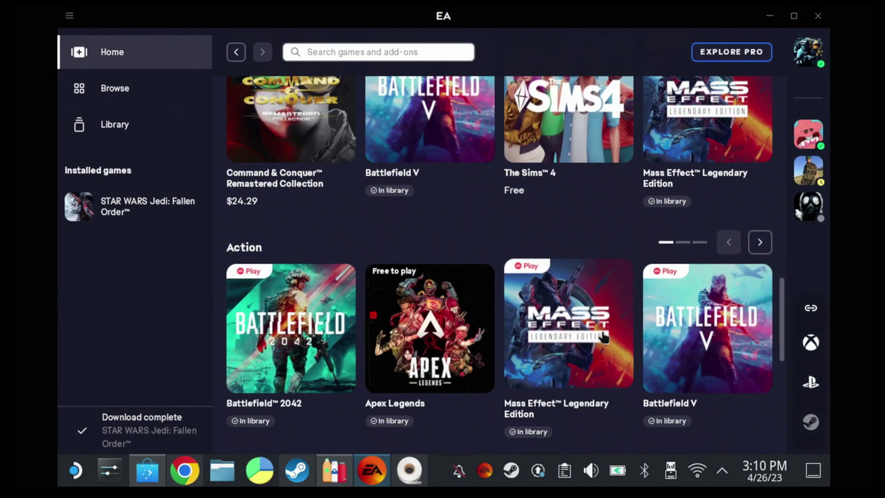
{"action": "scroll", "coordinate": [511, 315], "scroll_direction": "down", "scroll_amount": 3}
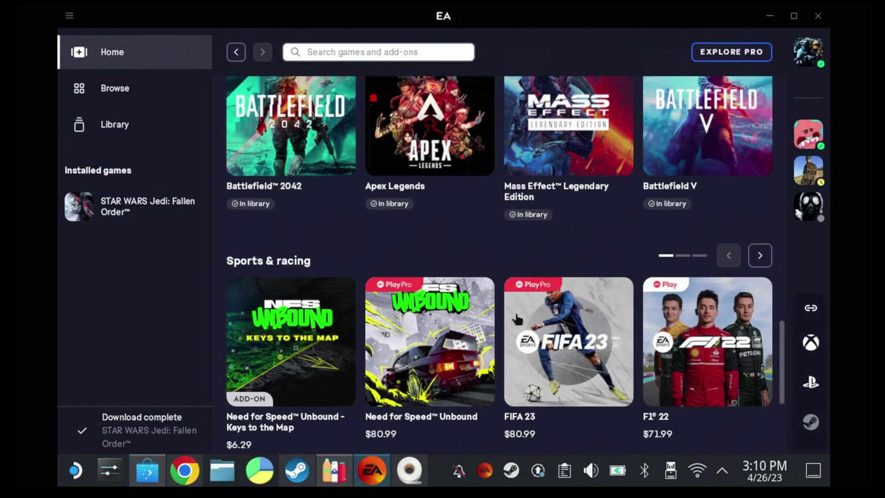
{"action": "scroll", "coordinate": [443, 318], "scroll_direction": "up", "scroll_amount": 2}
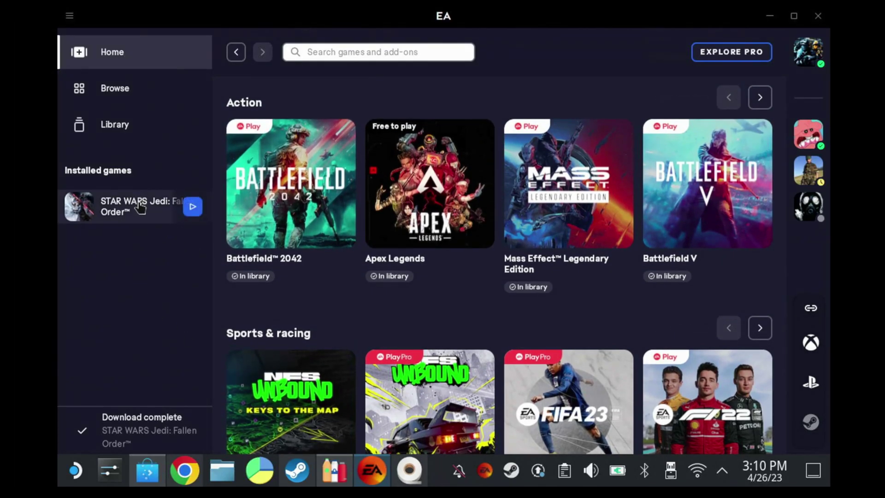
{"action": "mouse_move", "coordinate": [119, 218]}
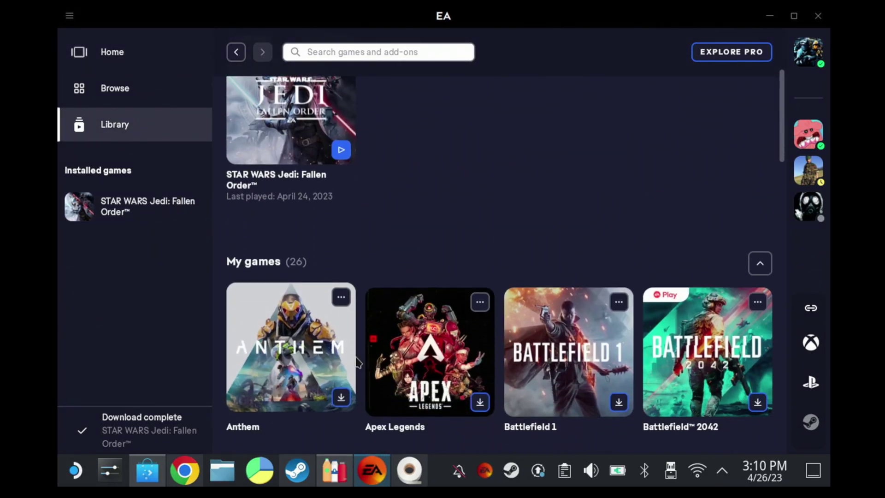
{"action": "left_click", "coordinate": [341, 290]}
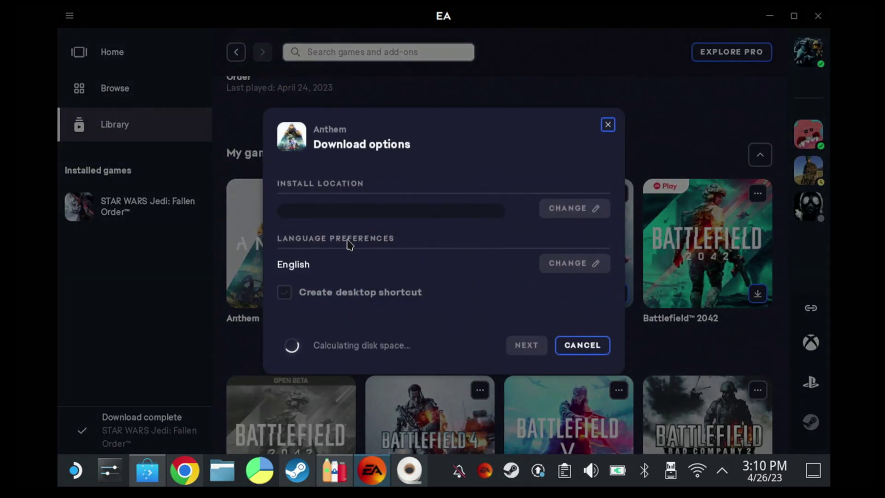
{"action": "left_click", "coordinate": [297, 296]}
{"action": "left_click", "coordinate": [294, 298]}
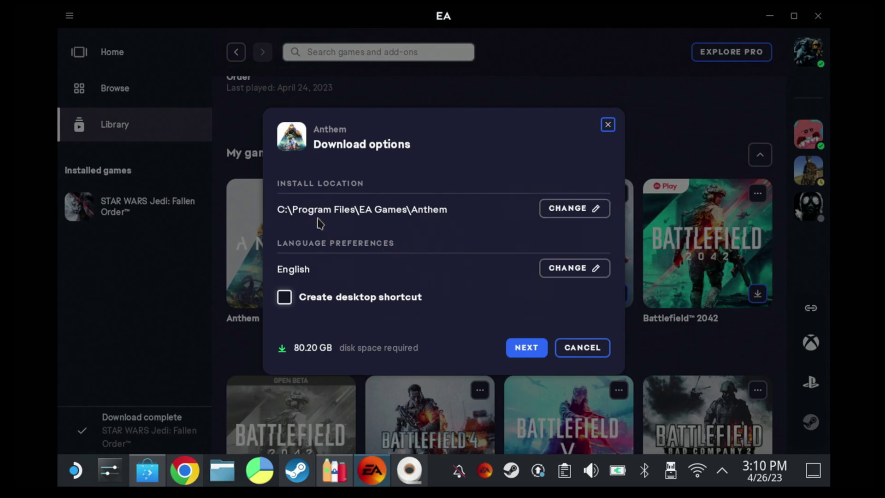
{"action": "left_click", "coordinate": [574, 209]}
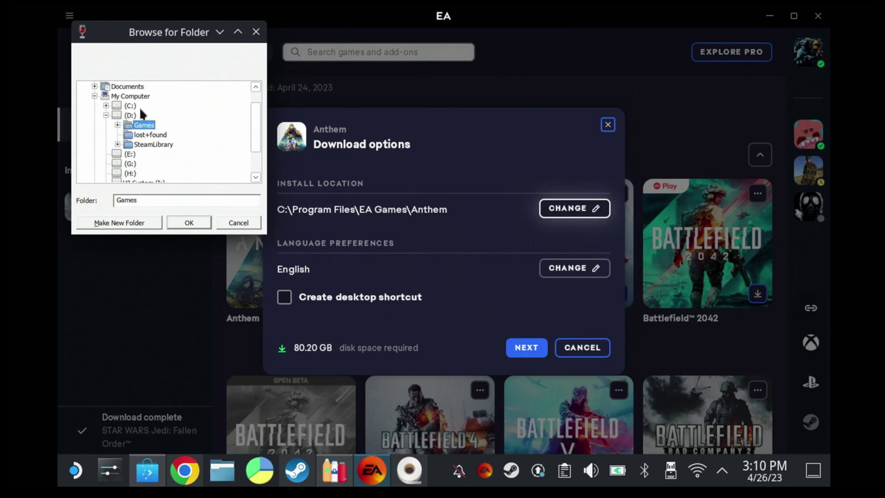
{"action": "left_click", "coordinate": [106, 105]}
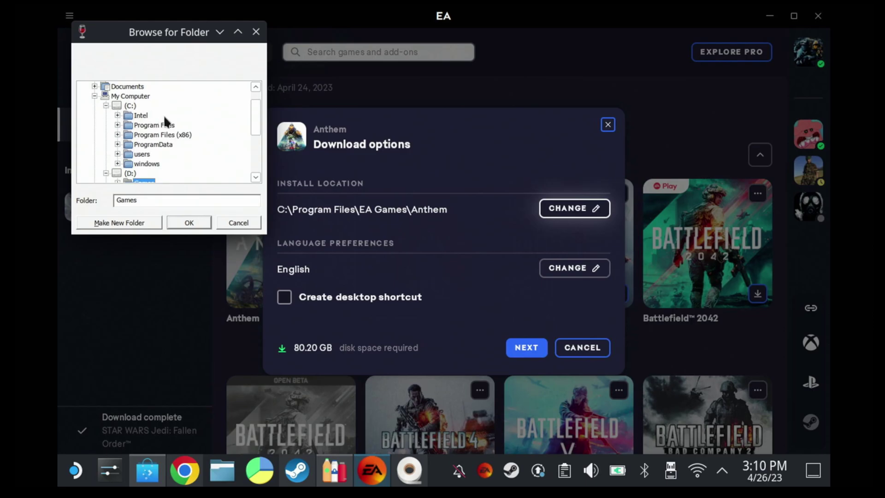
{"action": "scroll", "coordinate": [125, 134], "scroll_direction": "down", "scroll_amount": 1}
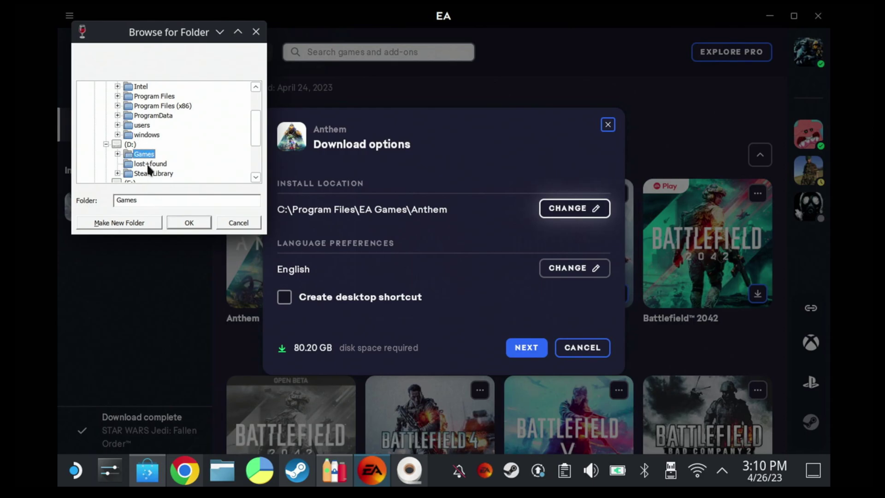
{"action": "scroll", "coordinate": [139, 152], "scroll_direction": "down", "scroll_amount": 1}
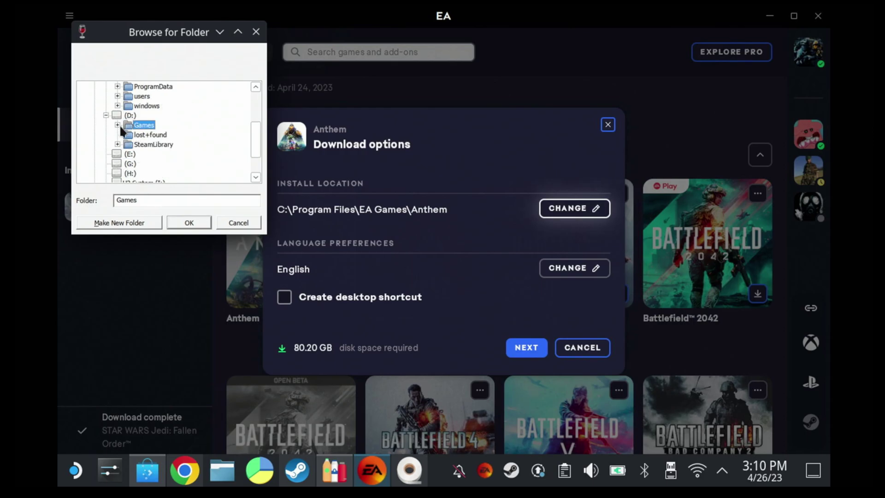
{"action": "left_click", "coordinate": [118, 125]}
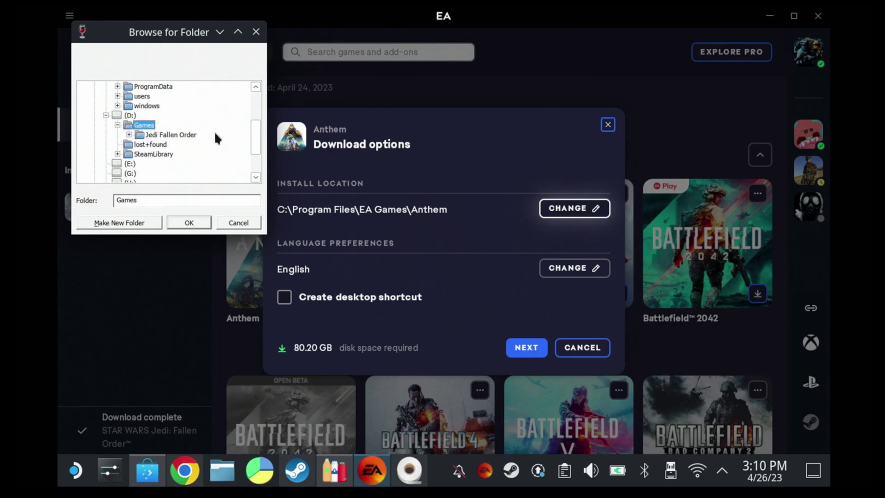
{"action": "left_click", "coordinate": [238, 223]}
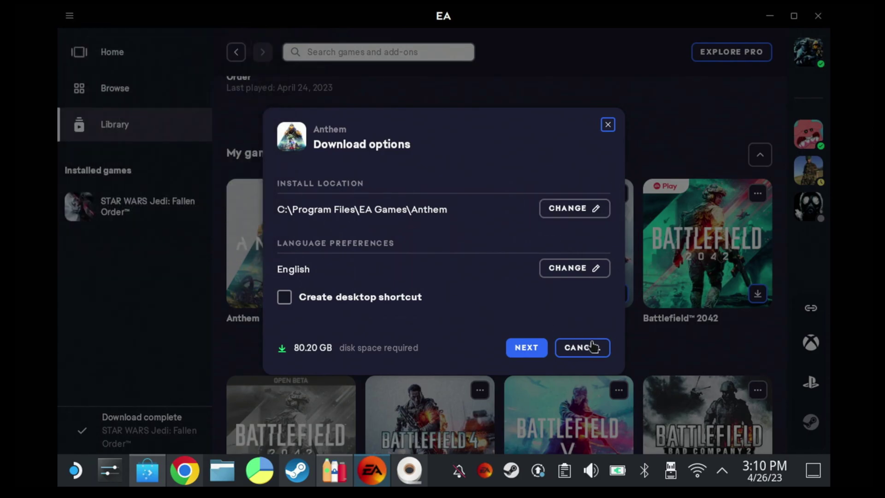
{"action": "left_click", "coordinate": [582, 347]}
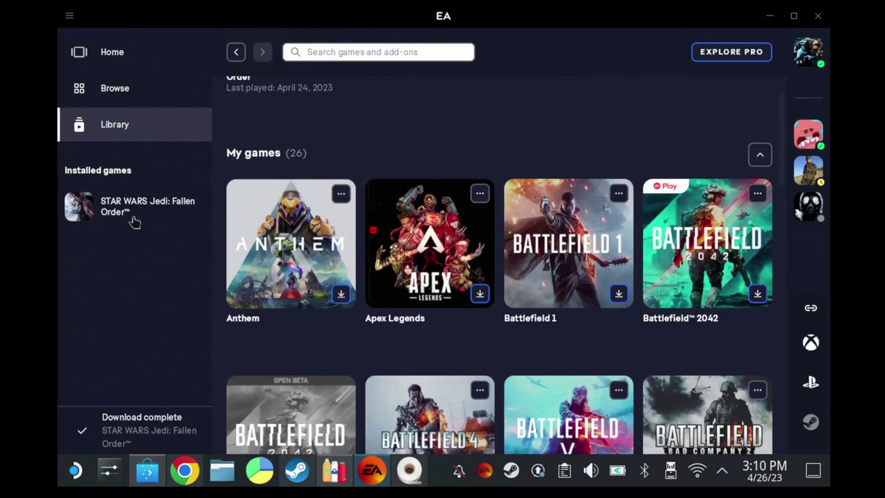
- Play STAR WARS Jedi: Fallen Order from the EA app's Installed games and load into gameplay
{"action": "left_click", "coordinate": [193, 207]}
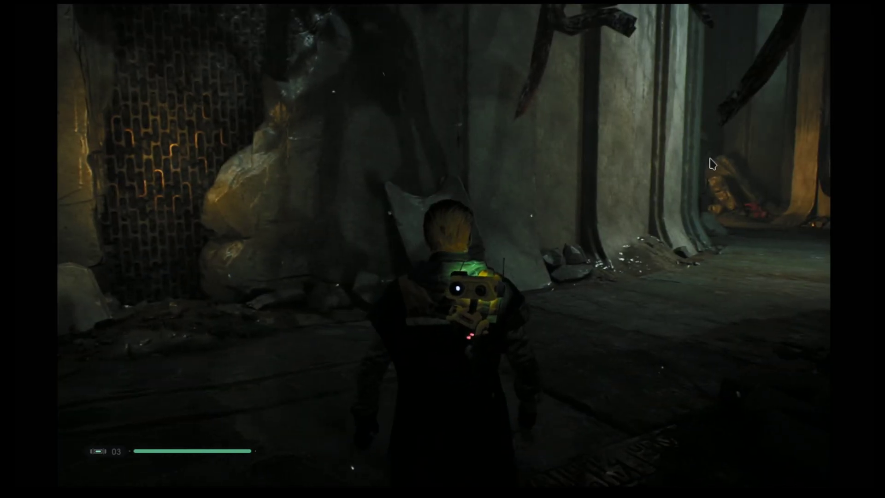
- Lower Fallen Order's Graphics Quality from High to Medium under Settings > Video
{"action": "key", "text": "Escape"}
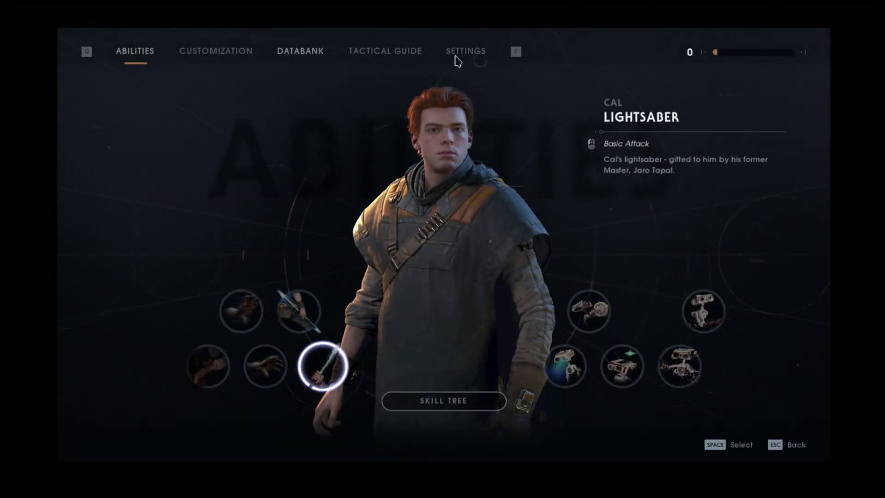
{"action": "left_click", "coordinate": [456, 60]}
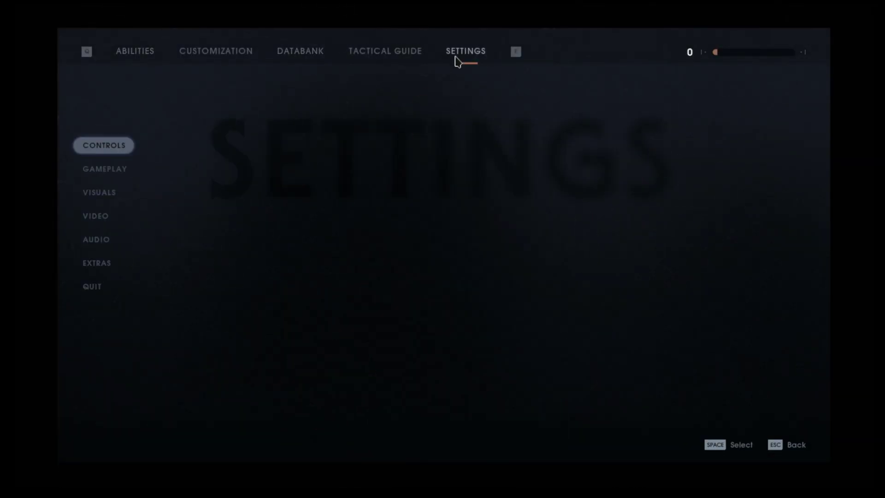
{"action": "left_click", "coordinate": [96, 195]}
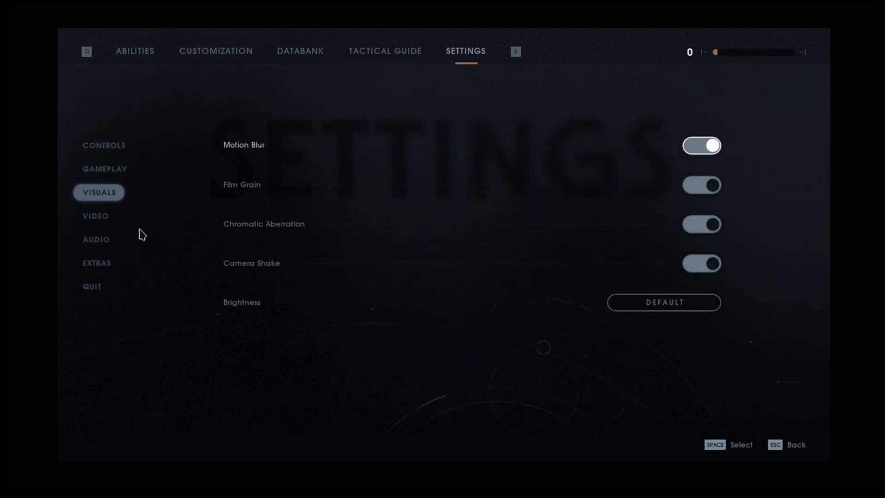
{"action": "left_click", "coordinate": [95, 217]}
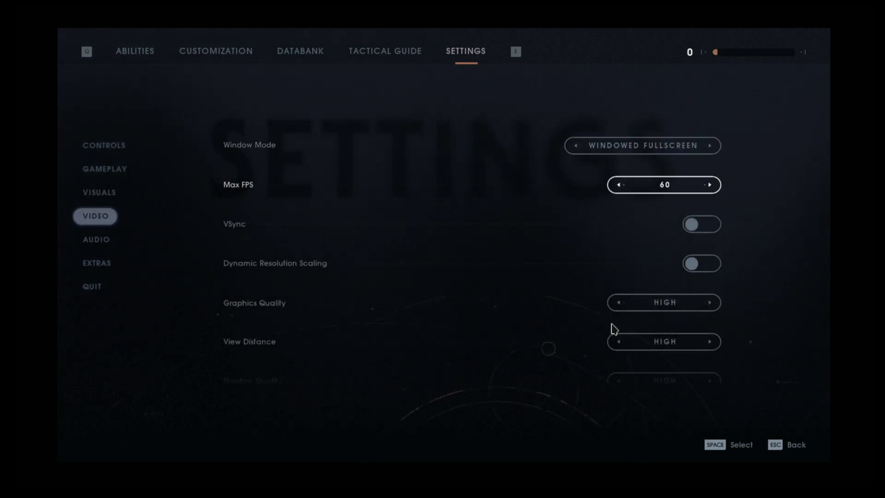
{"action": "left_click", "coordinate": [617, 303]}
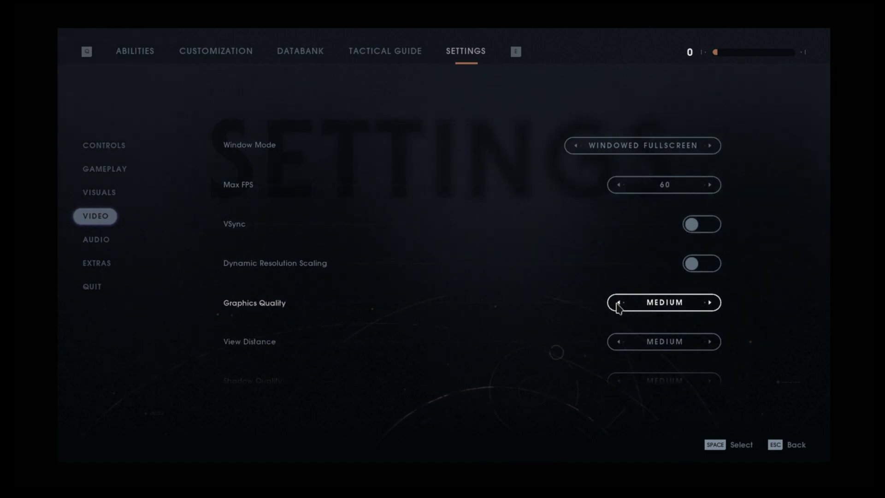
{"action": "scroll", "coordinate": [617, 308], "scroll_direction": "down", "scroll_amount": 2}
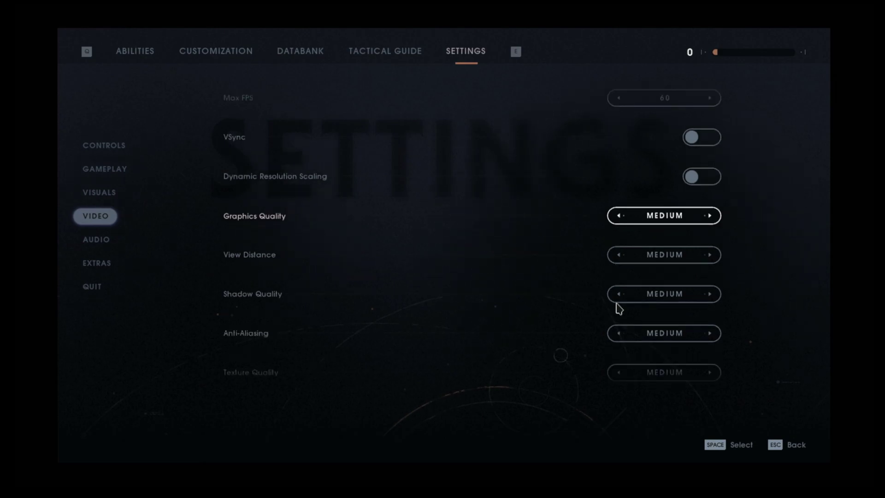
{"action": "scroll", "coordinate": [618, 308], "scroll_direction": "down", "scroll_amount": 3}
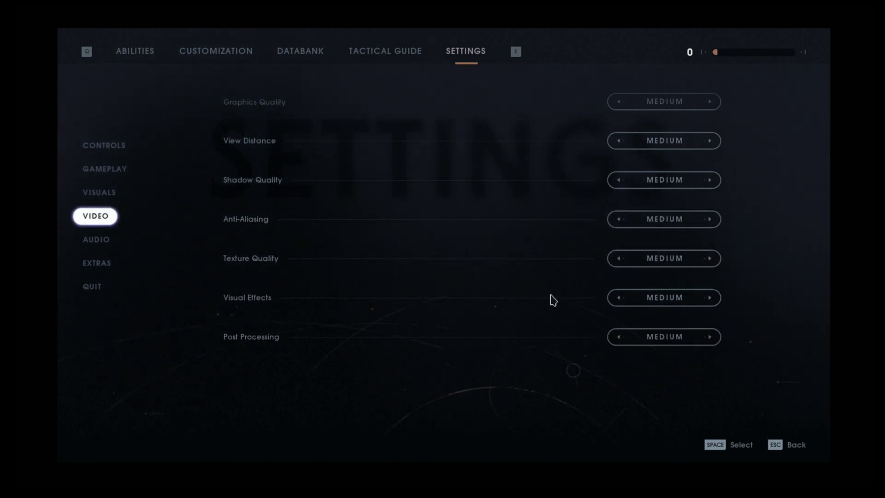
{"action": "scroll", "coordinate": [524, 320], "scroll_direction": "up", "scroll_amount": 1}
- Resume play, run down the corridor and swing the green lightsaber through an attack combo
{"action": "key", "text": "Escape"}
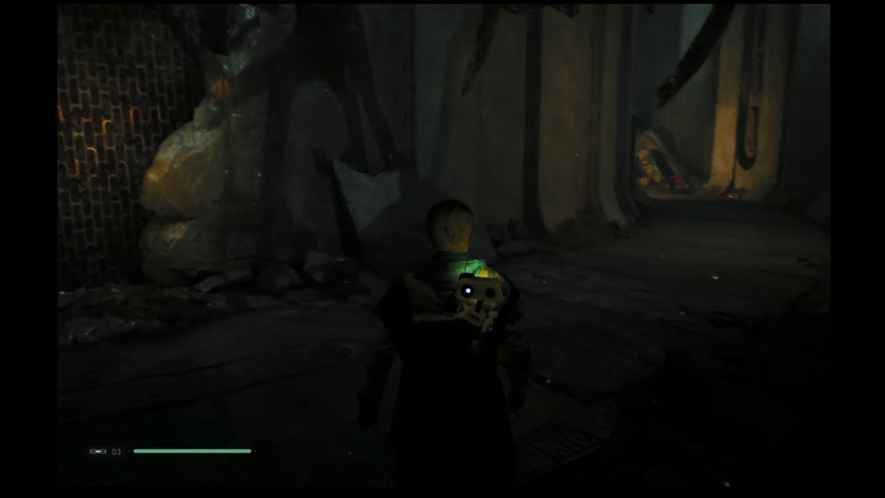
{"action": "key", "text": "w"}
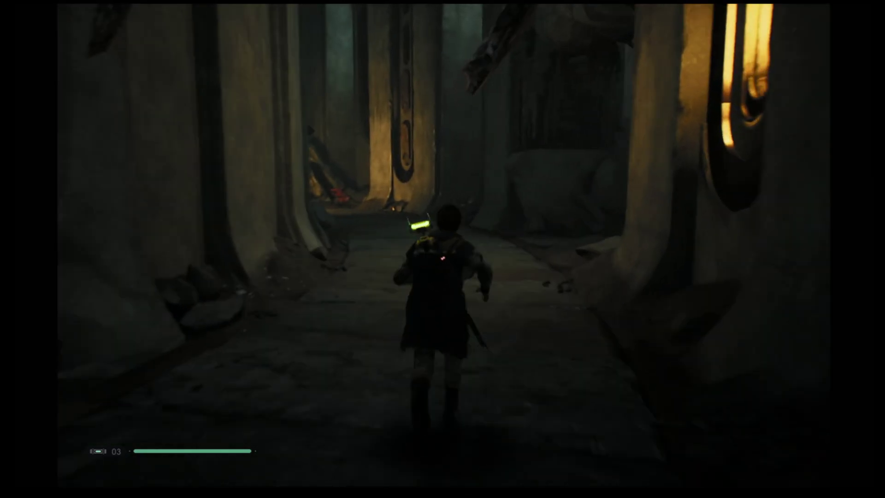
{"action": "key", "text": "w"}
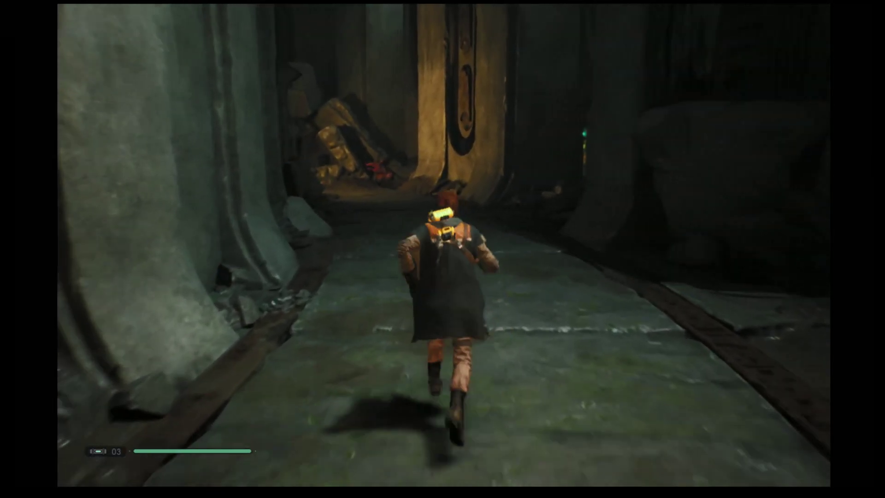
{"action": "key", "text": "w"}
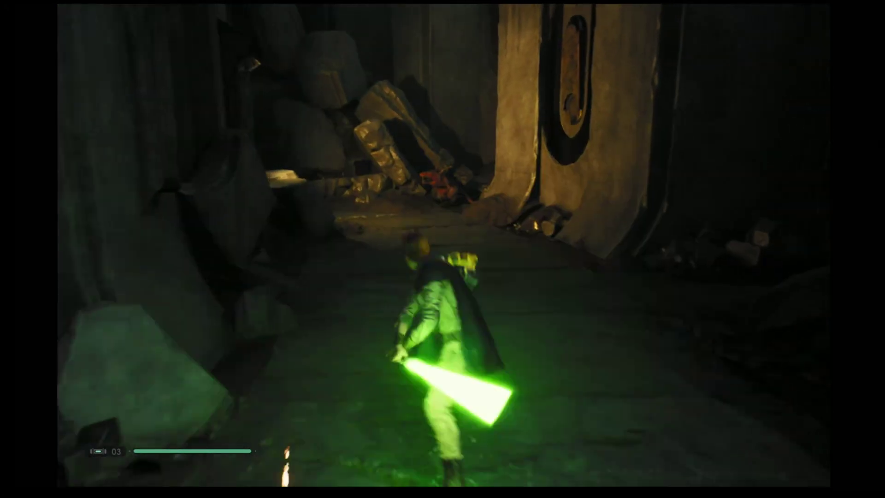
{"action": "key", "text": "w"}
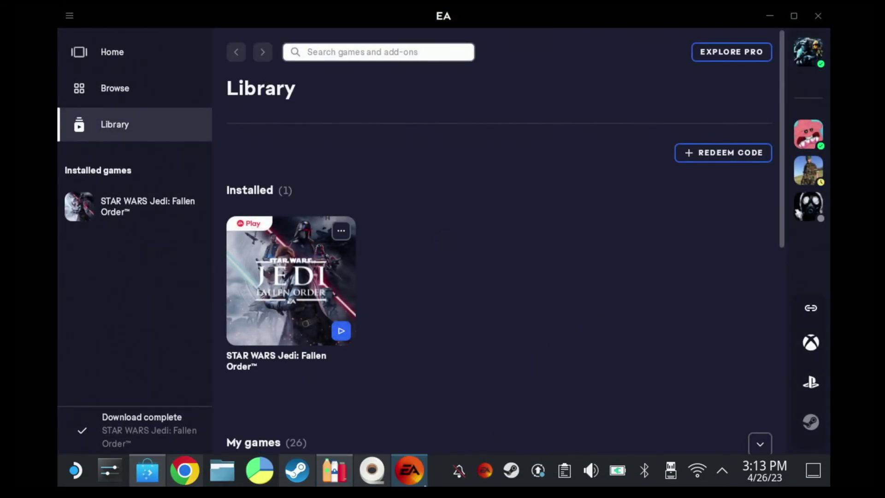
- Return to Bottles and open the games bottle's details page, scrolling down its Programs list
{"action": "left_click", "coordinate": [335, 470]}
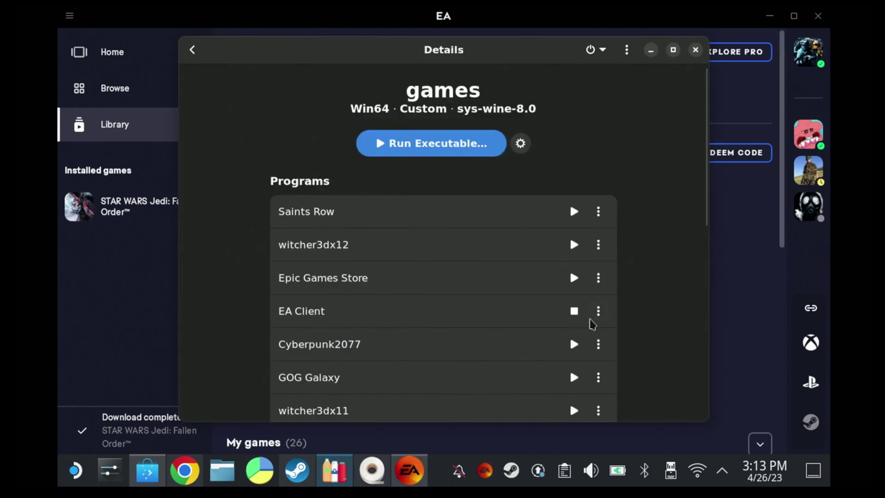
{"action": "left_click", "coordinate": [599, 314]}
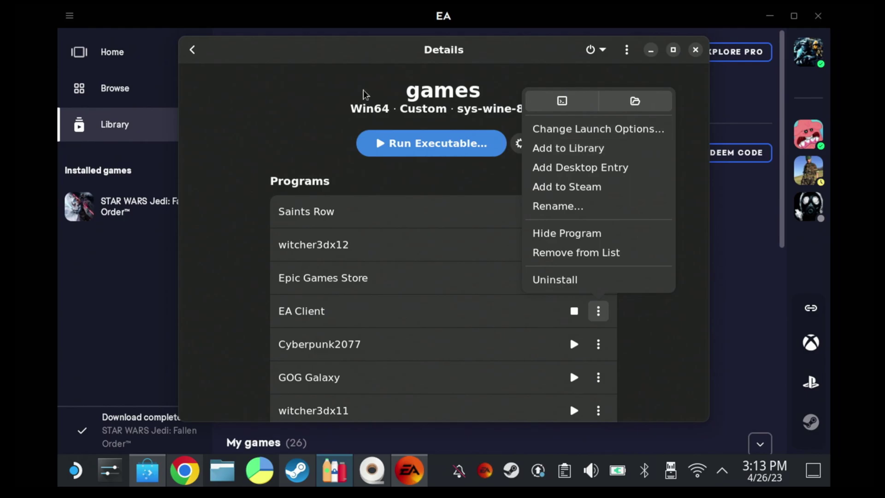
{"action": "left_click", "coordinate": [192, 51]}
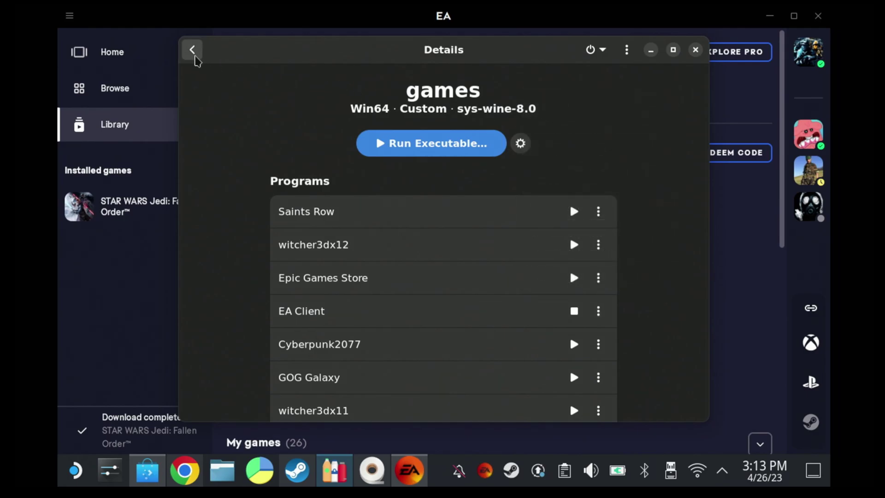
{"action": "left_click", "coordinate": [193, 51]}
{"action": "left_click", "coordinate": [470, 50]}
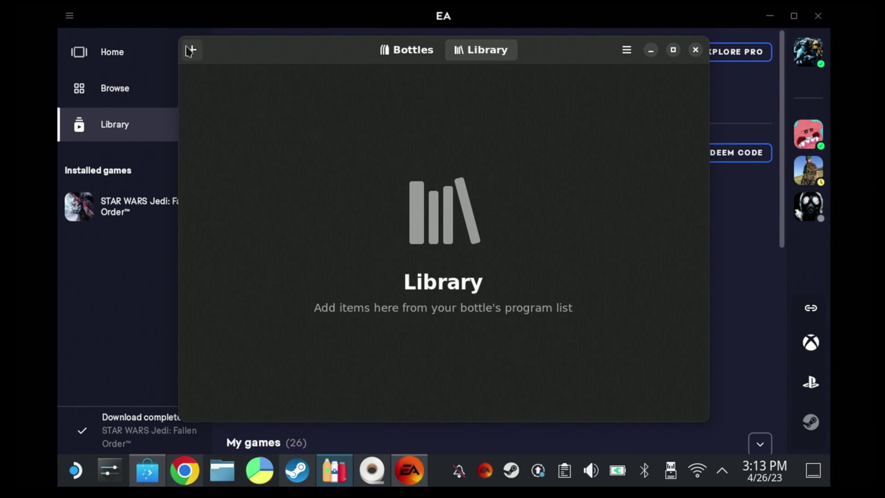
{"action": "left_click", "coordinate": [401, 51]}
{"action": "left_click", "coordinate": [402, 111]}
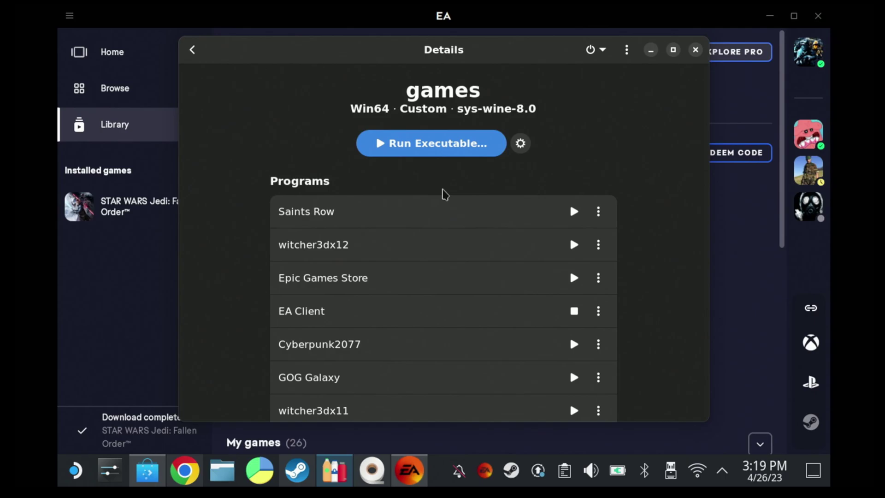
{"action": "scroll", "coordinate": [492, 233], "scroll_direction": "down", "scroll_amount": 5}
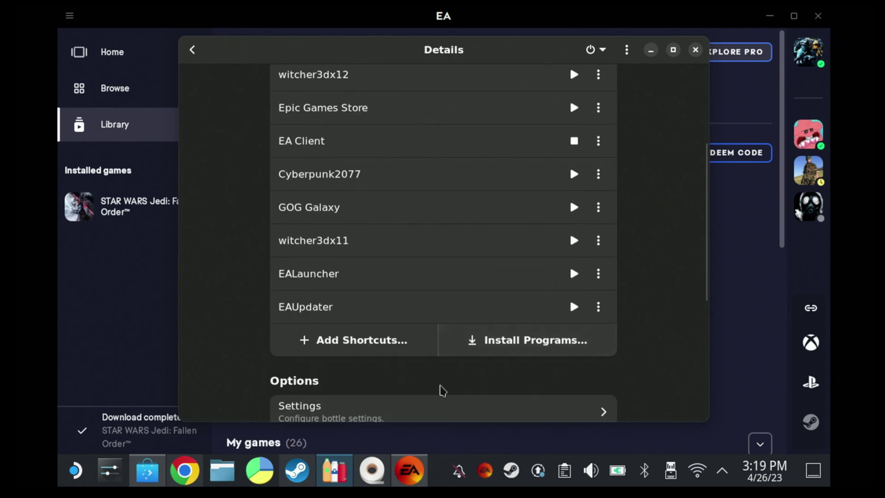
- Start adding a program shortcut and browse Home with hidden files shown, entering .var
{"action": "left_click", "coordinate": [365, 342]}
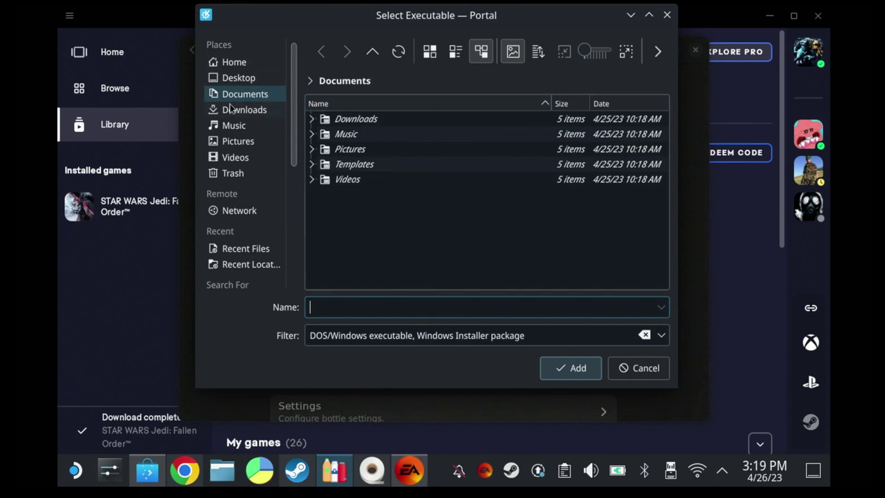
{"action": "left_click", "coordinate": [228, 64]}
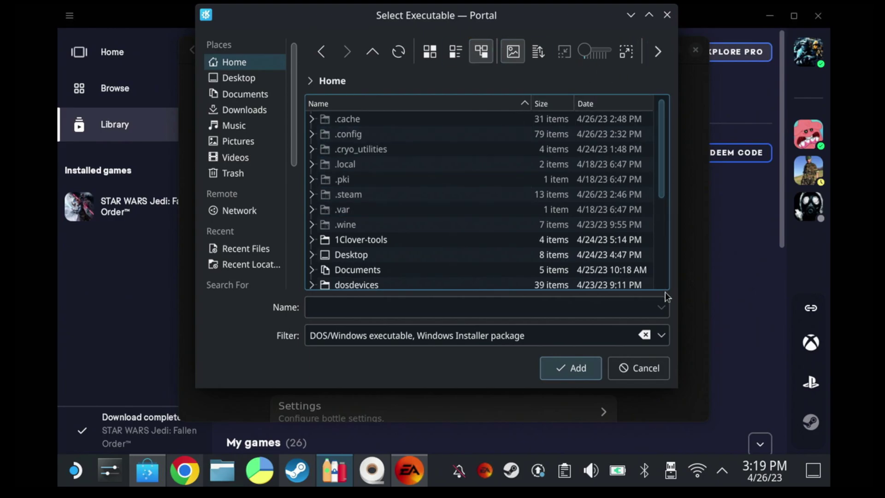
{"action": "left_click", "coordinate": [657, 52]}
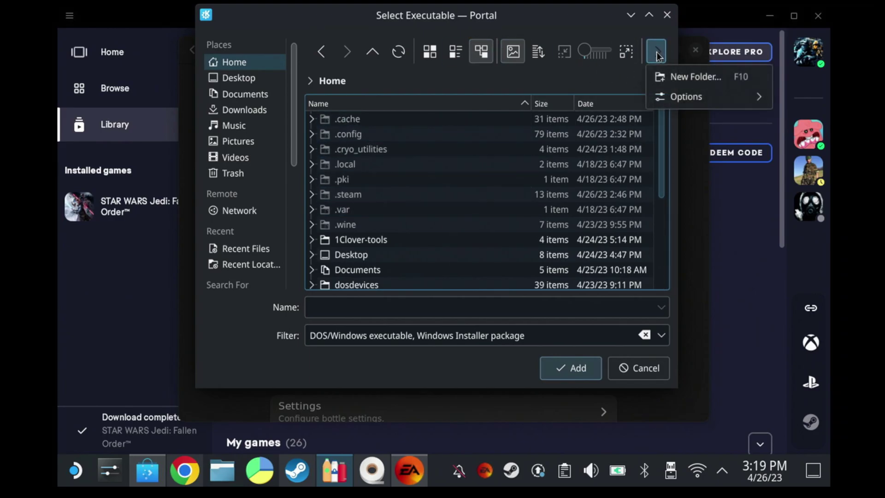
{"action": "mouse_move", "coordinate": [673, 102]}
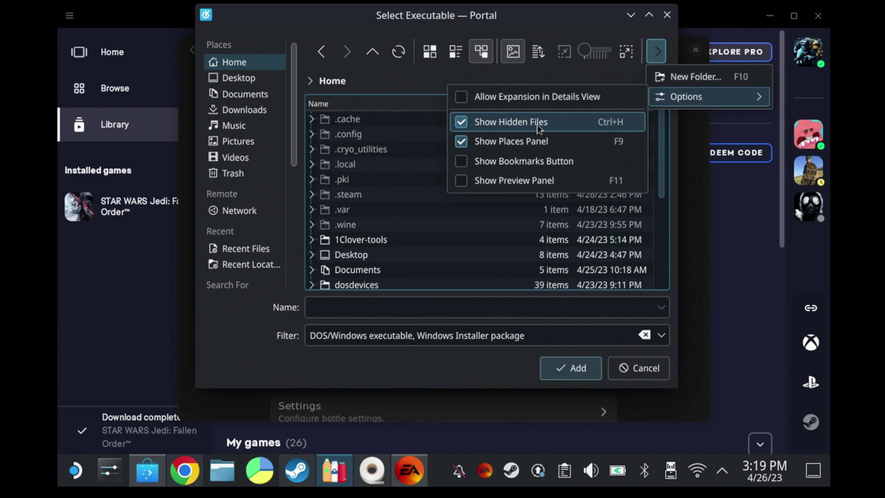
{"action": "left_click", "coordinate": [353, 65]}
{"action": "left_click", "coordinate": [347, 212]}
{"action": "left_click", "coordinate": [347, 213]}
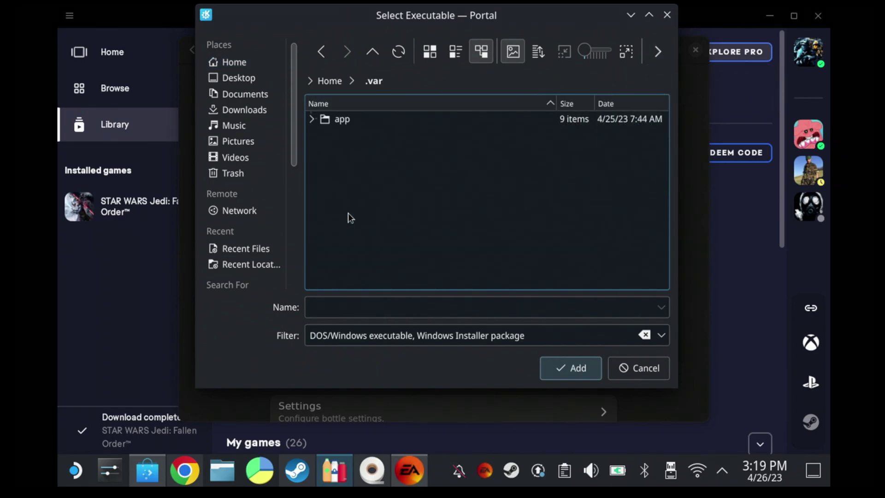
- Navigate through app/com.usebottles.bottles/data/bottles/bottles/games into the drive_c folder
{"action": "double_click", "coordinate": [350, 120]}
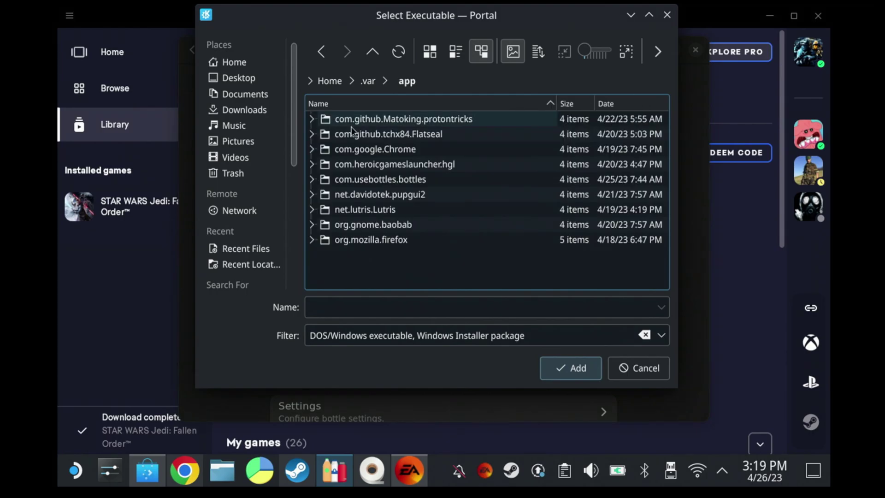
{"action": "double_click", "coordinate": [414, 181]}
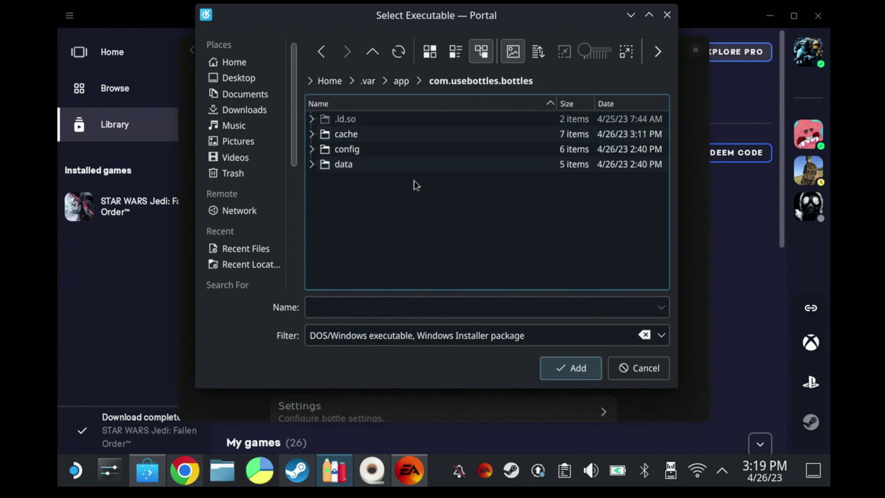
{"action": "double_click", "coordinate": [355, 165]}
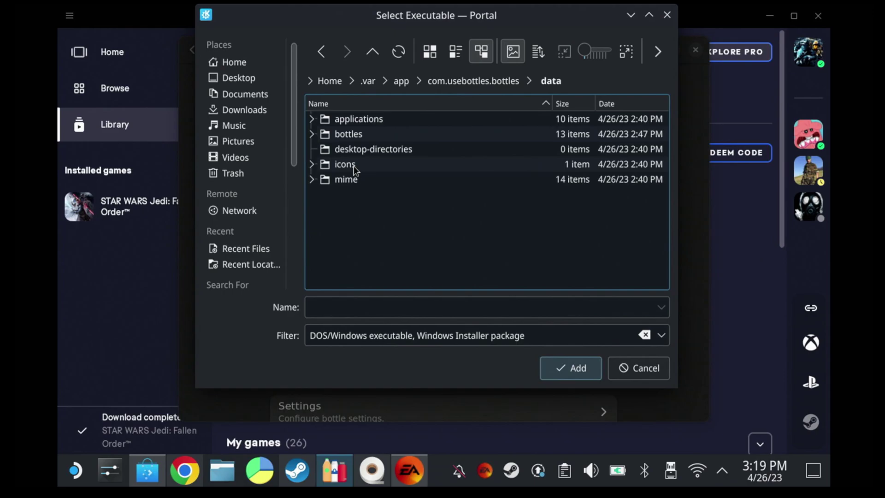
{"action": "double_click", "coordinate": [351, 134]}
{"action": "double_click", "coordinate": [350, 120]}
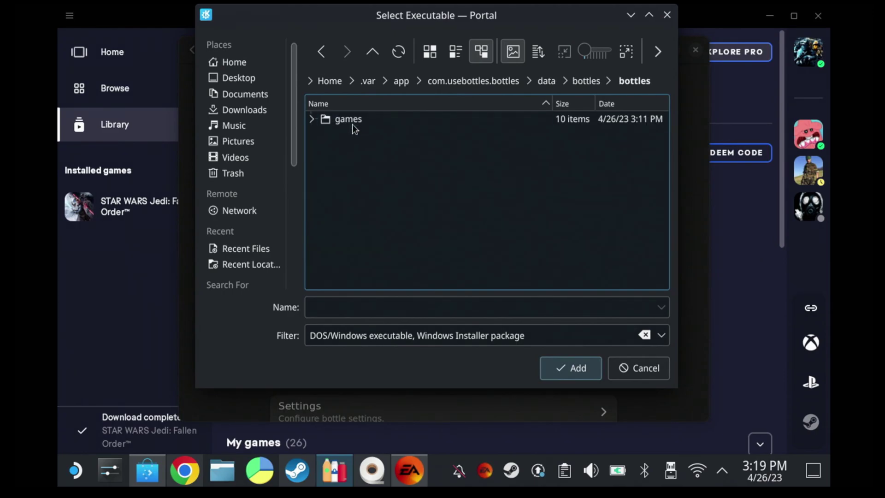
{"action": "double_click", "coordinate": [352, 121]}
{"action": "double_click", "coordinate": [360, 162]}
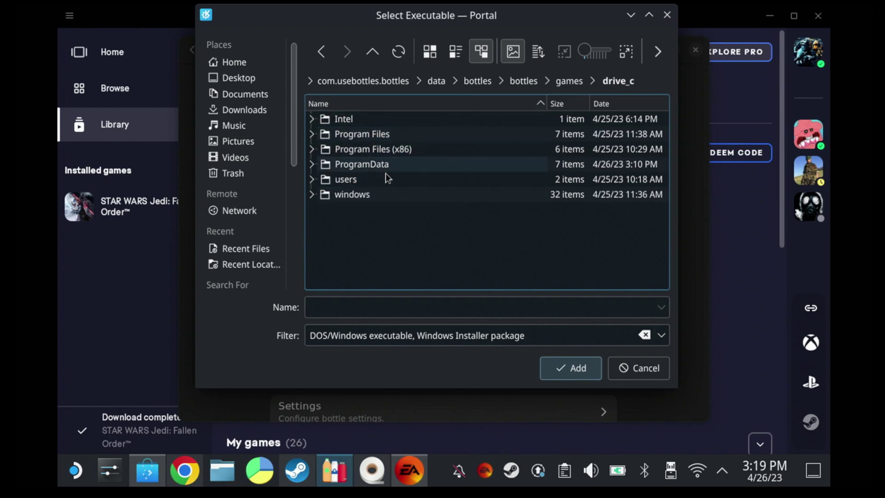
- Choose witcher3.exe from Program Files (x86)/GOG Galaxy/Games/The Witcher 3 Wild Hunt GOTY/bin/x64_dx12
{"action": "double_click", "coordinate": [405, 151]}
{"action": "double_click", "coordinate": [367, 150]}
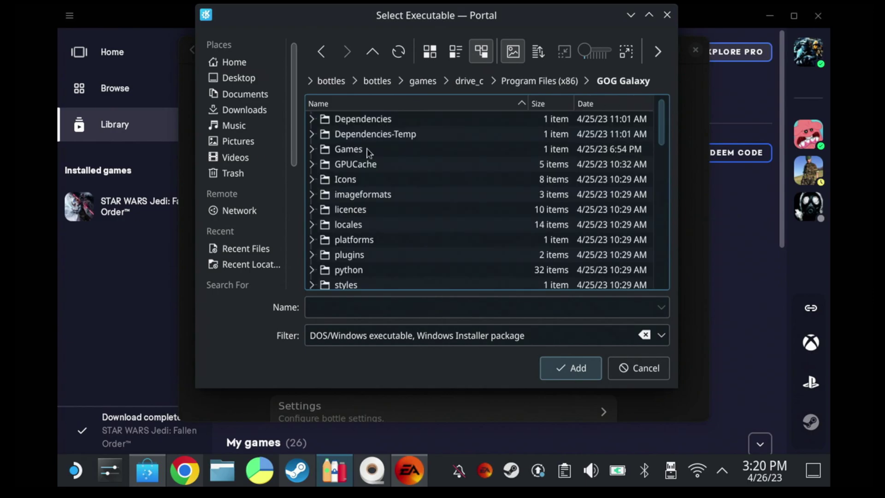
{"action": "double_click", "coordinate": [356, 151]}
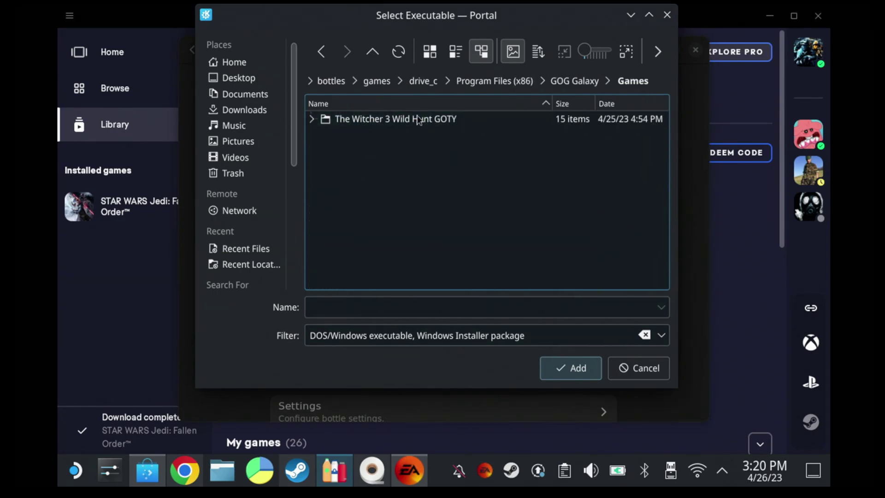
{"action": "double_click", "coordinate": [394, 118]}
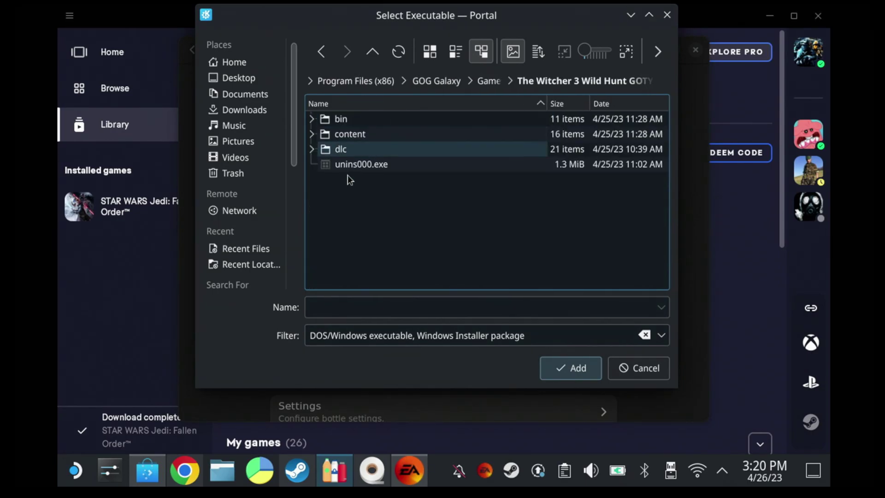
{"action": "double_click", "coordinate": [335, 122]}
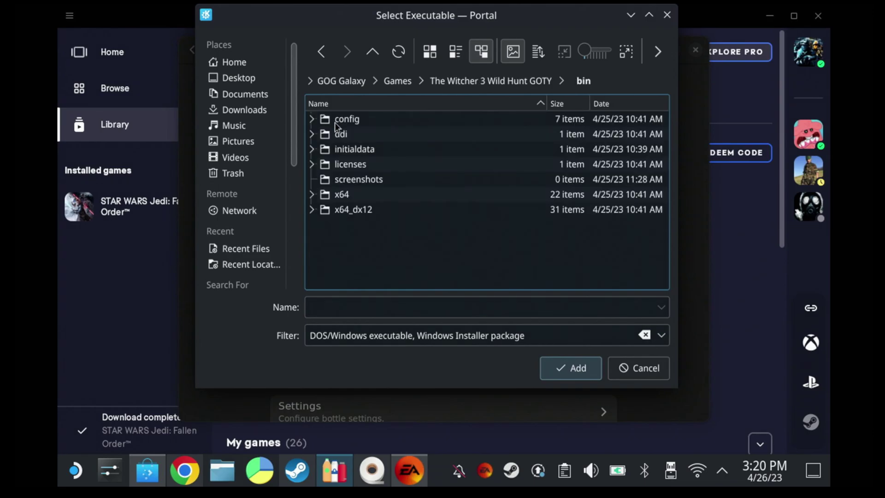
{"action": "left_click", "coordinate": [349, 205]}
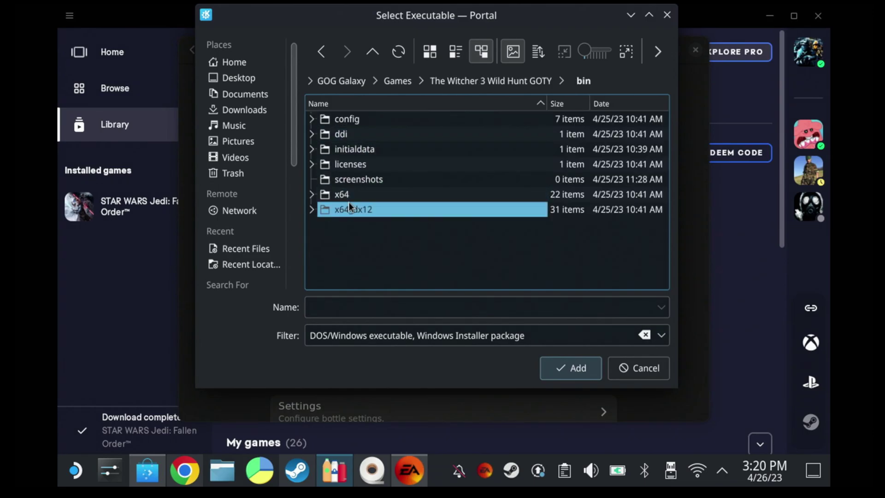
{"action": "double_click", "coordinate": [349, 202]}
{"action": "scroll", "coordinate": [340, 223], "scroll_direction": "down", "scroll_amount": 5}
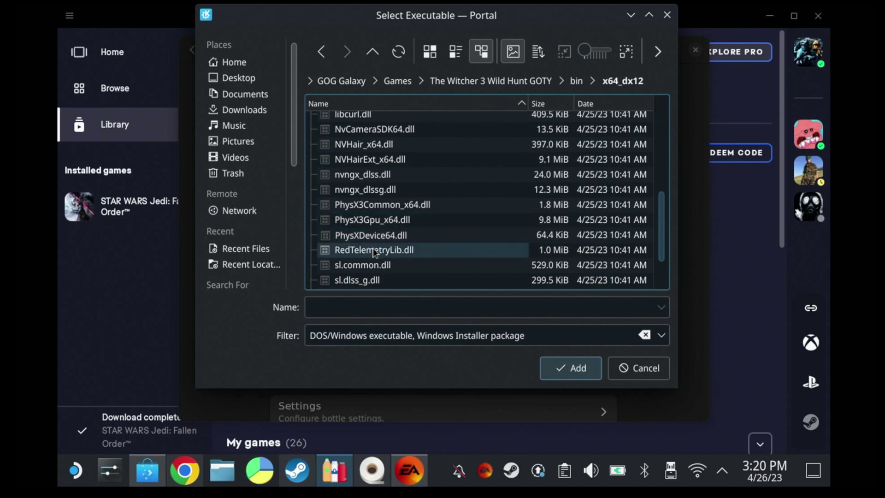
{"action": "scroll", "coordinate": [373, 249], "scroll_direction": "down", "scroll_amount": 2}
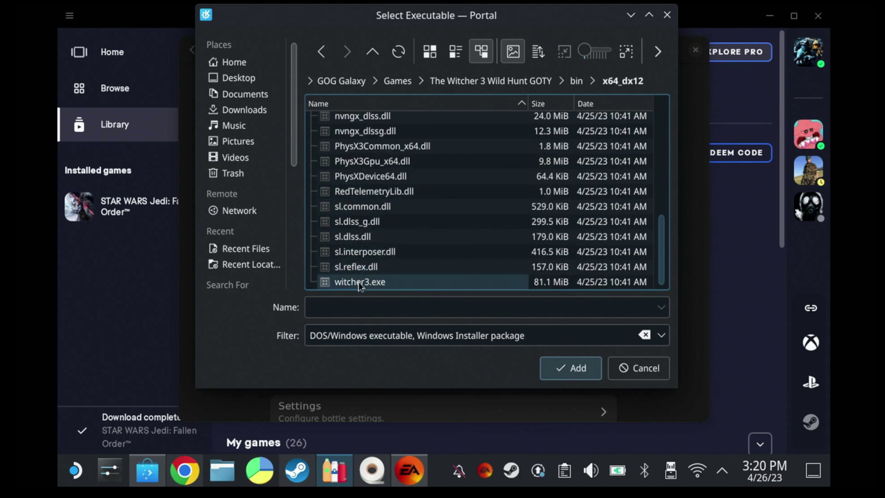
{"action": "left_click", "coordinate": [383, 279]}
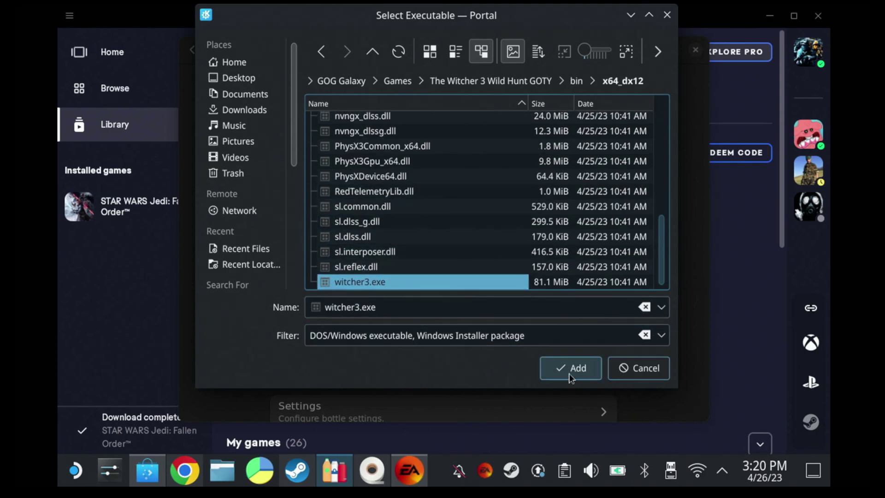
- Add witcher3.exe as a program shortcut, then send the witcher3dx11 program to Steam
{"action": "left_click", "coordinate": [645, 374]}
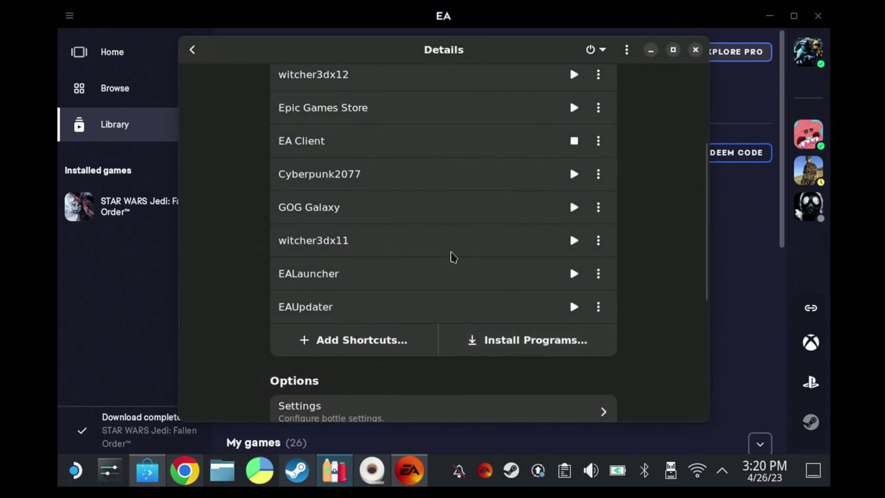
{"action": "scroll", "coordinate": [331, 138], "scroll_direction": "up", "scroll_amount": 1}
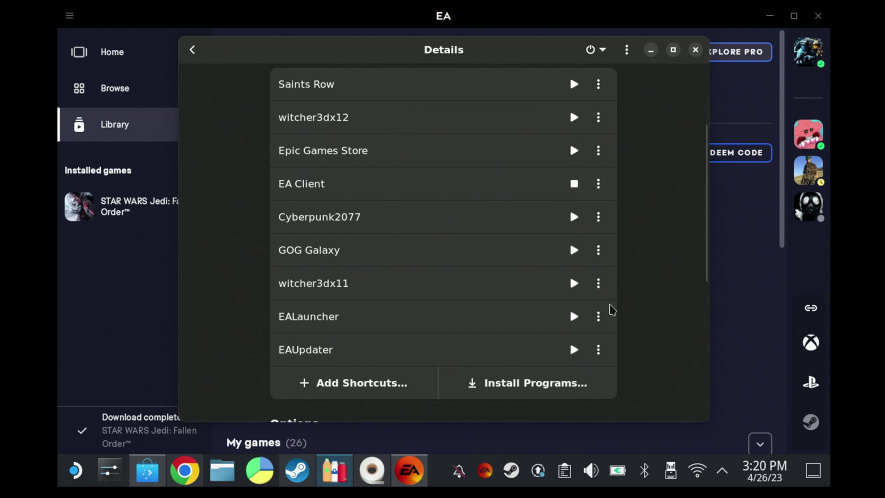
{"action": "left_click", "coordinate": [599, 284]}
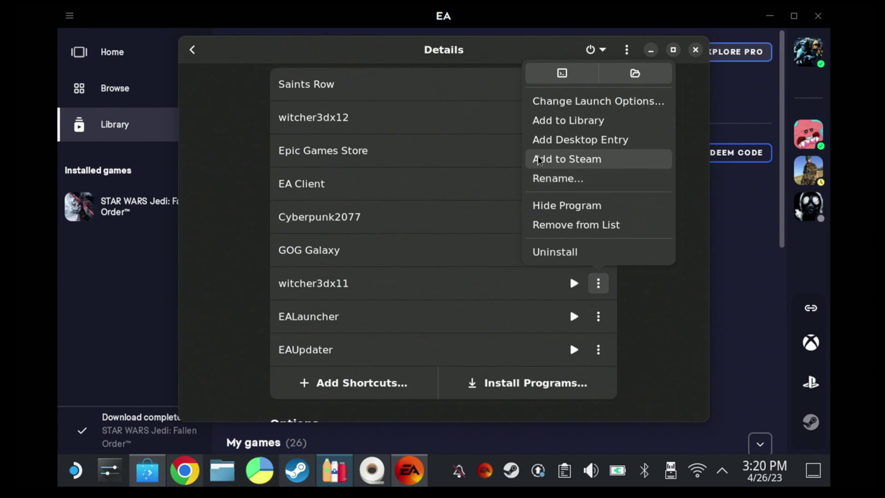
{"action": "left_click", "coordinate": [662, 358]}
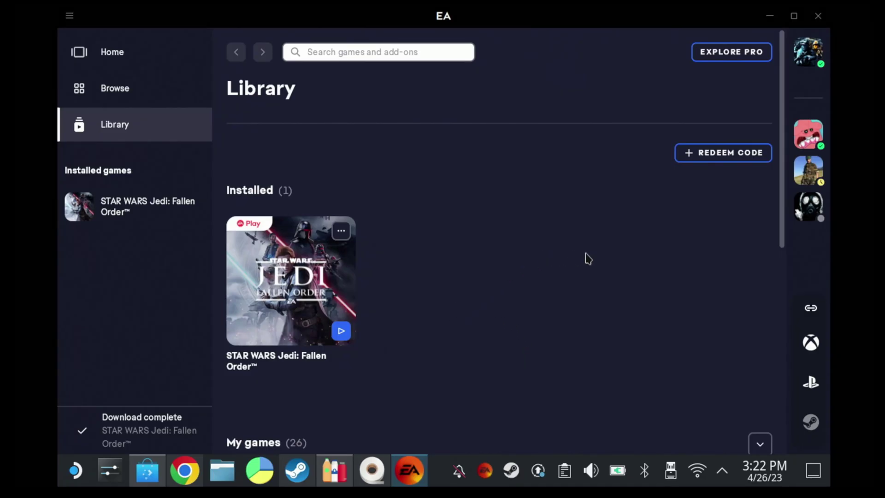
{"action": "scroll", "coordinate": [599, 259], "scroll_direction": "down", "scroll_amount": 3}
{"action": "scroll", "coordinate": [603, 275], "scroll_direction": "up", "scroll_amount": 2}
{"action": "scroll", "coordinate": [602, 279], "scroll_direction": "up", "scroll_amount": 1}
{"action": "scroll", "coordinate": [553, 323], "scroll_direction": "down", "scroll_amount": 2}
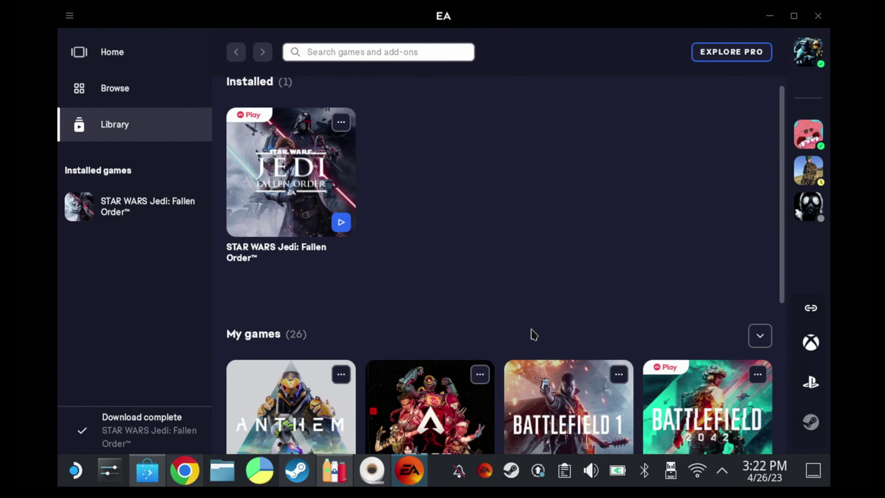
{"action": "scroll", "coordinate": [534, 334], "scroll_direction": "up", "scroll_amount": 2}
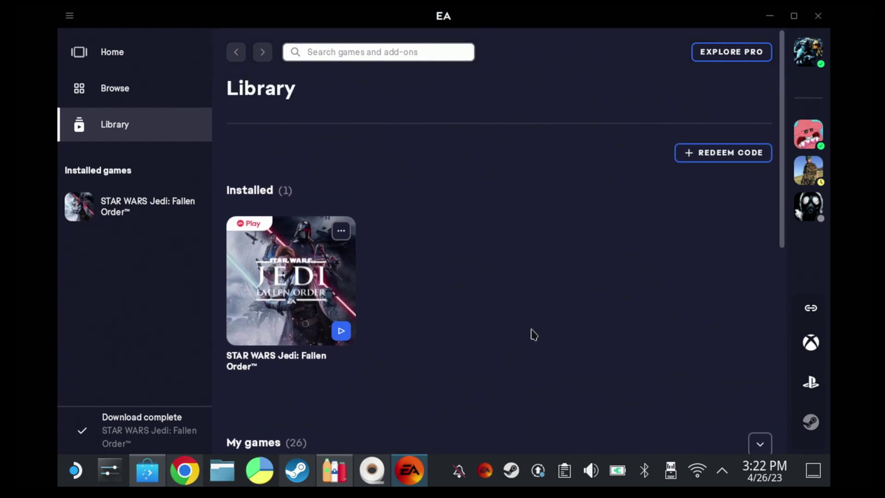